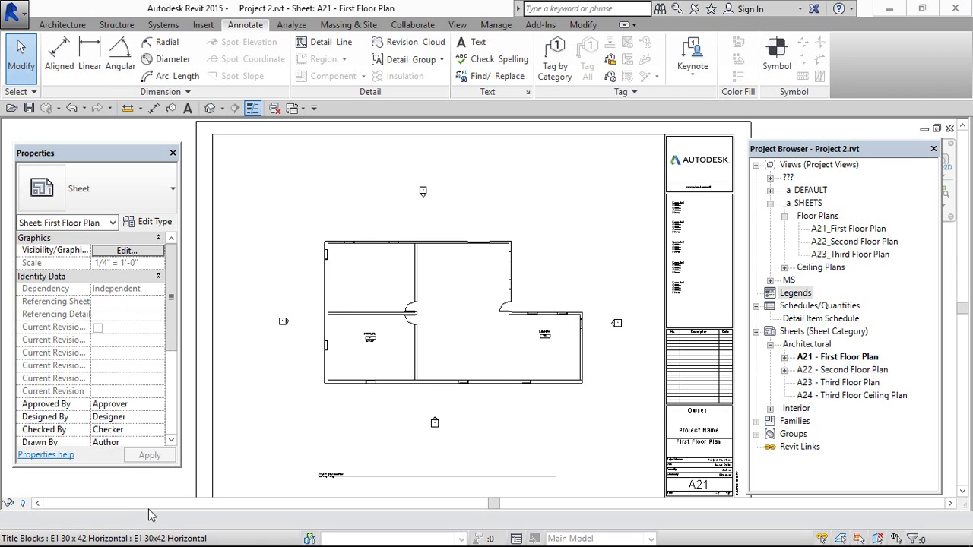
Browse Local Disk (C:) into Users\All Users\Autodesk
{"action": "left_click", "coordinate": [116, 537]}
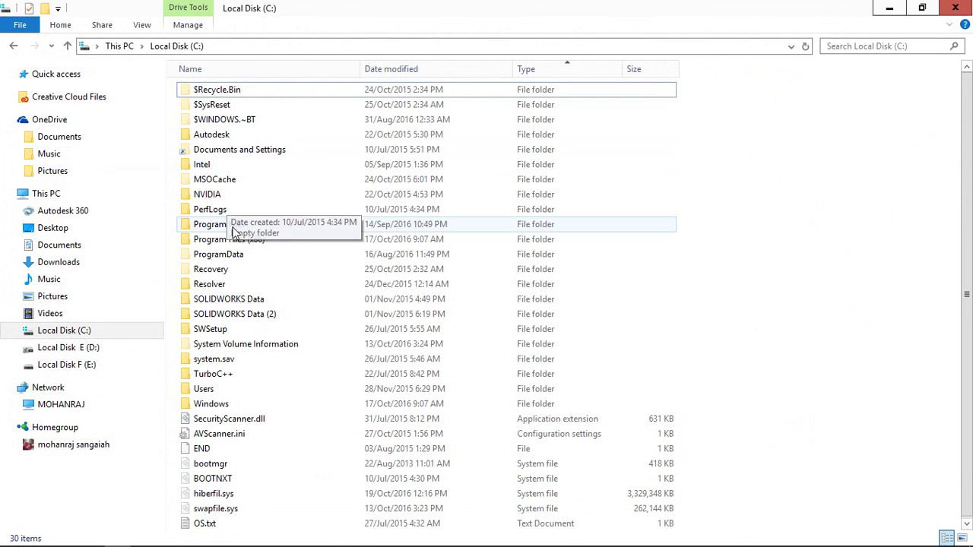
{"action": "double_click", "coordinate": [219, 390]}
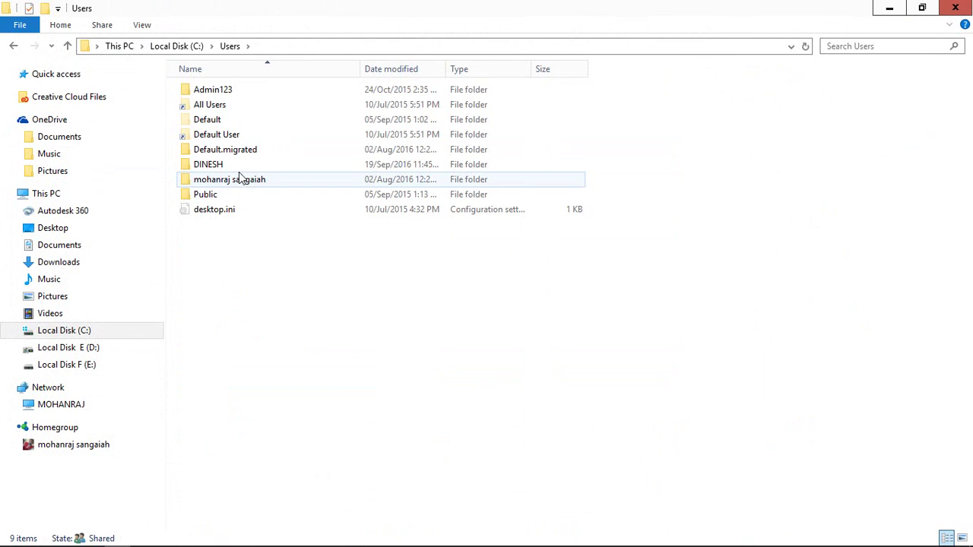
{"action": "double_click", "coordinate": [227, 107]}
{"action": "scroll", "coordinate": [228, 334], "scroll_direction": "down", "scroll_amount": 7}
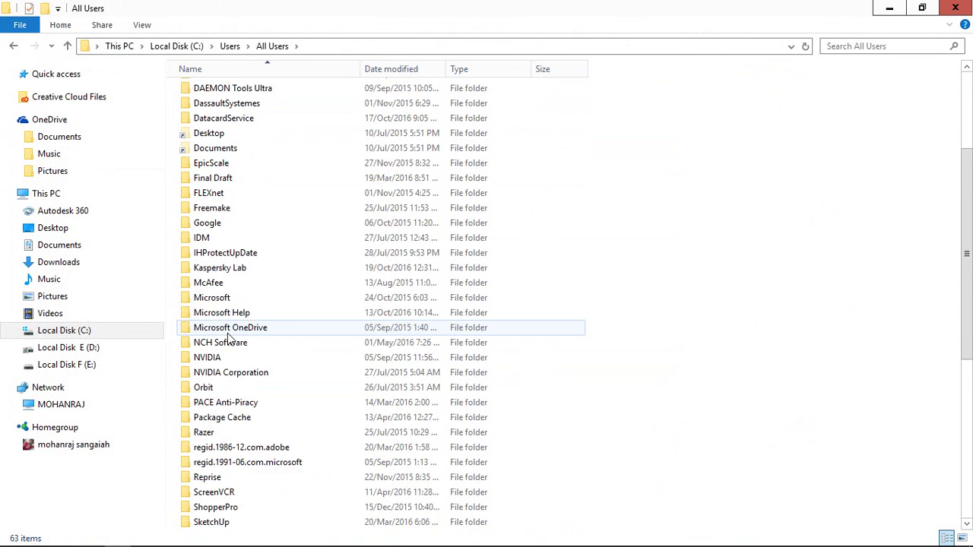
{"action": "scroll", "coordinate": [230, 340], "scroll_direction": "up", "scroll_amount": 6}
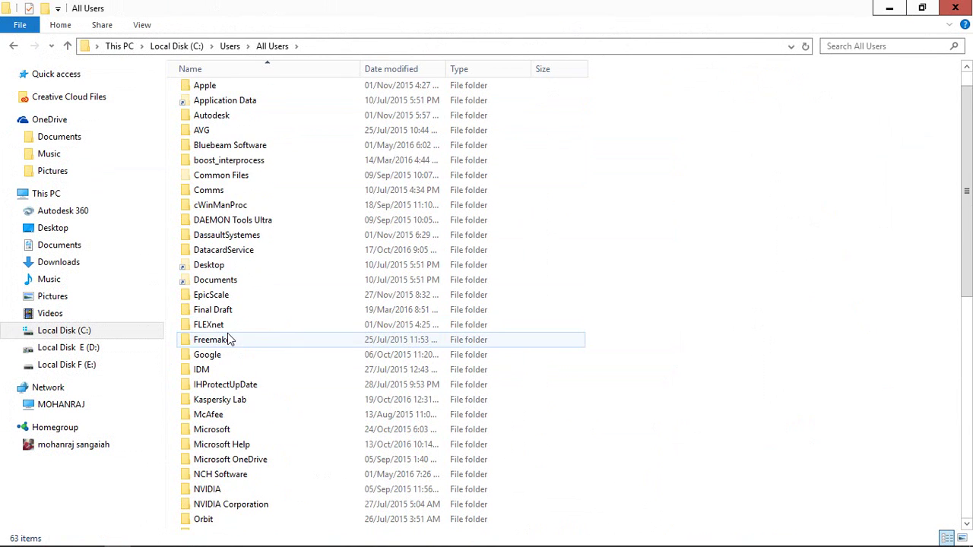
{"action": "left_click", "coordinate": [228, 115]}
{"action": "double_click", "coordinate": [227, 116]}
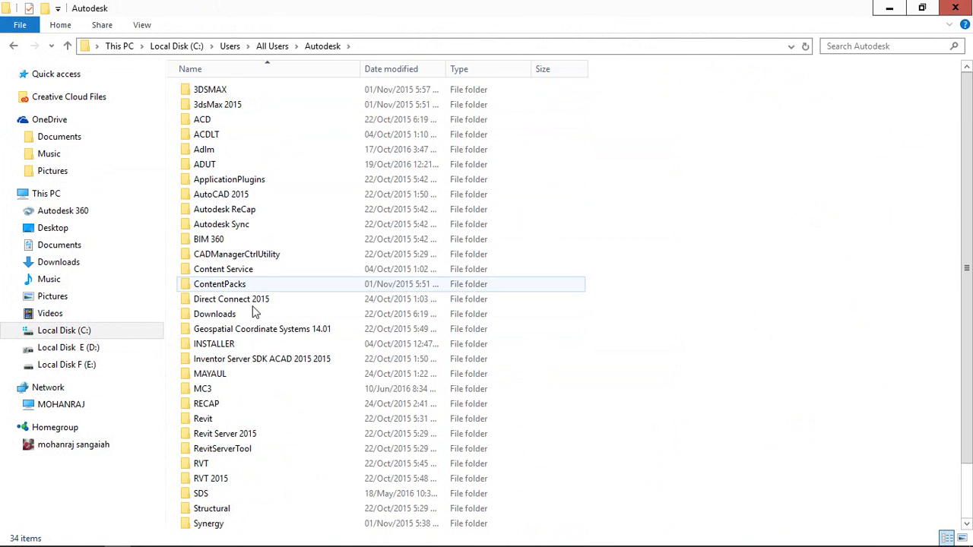
Go through RVT 2015 and Libraries into US Imperial, and select RevitKeynotes_Imperial_2010.txt
{"action": "double_click", "coordinate": [211, 480]}
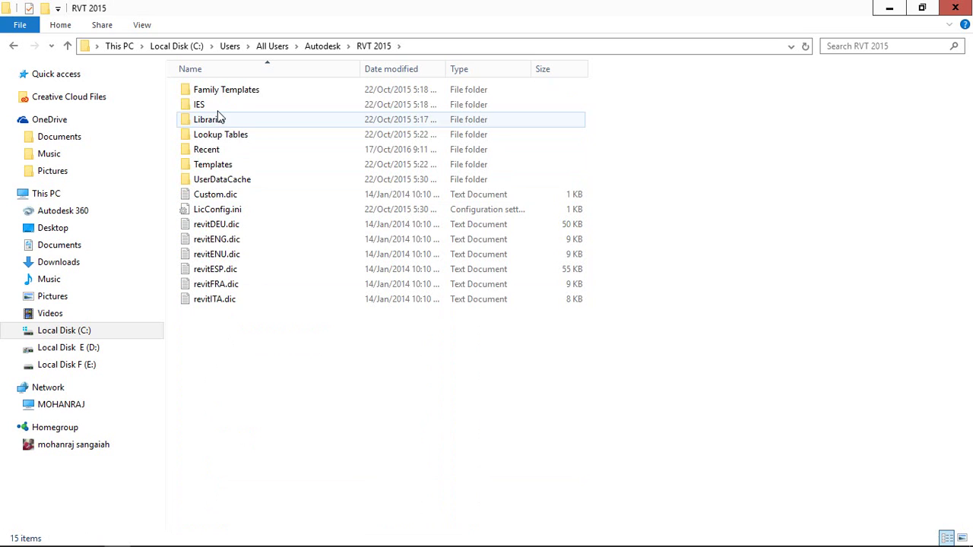
{"action": "double_click", "coordinate": [217, 120]}
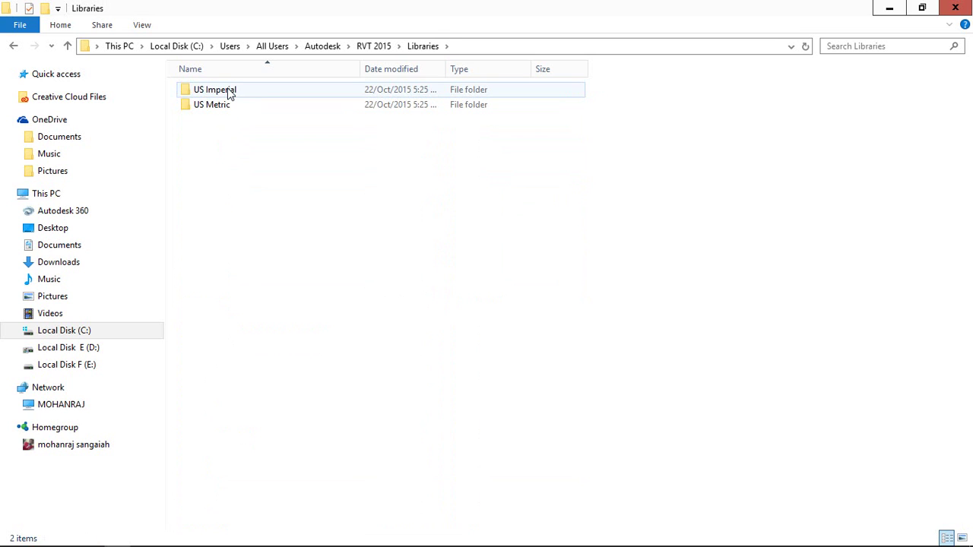
{"action": "double_click", "coordinate": [228, 92]}
{"action": "scroll", "coordinate": [251, 386], "scroll_direction": "down", "scroll_amount": 3}
{"action": "scroll", "coordinate": [251, 386], "scroll_direction": "down", "scroll_amount": 2}
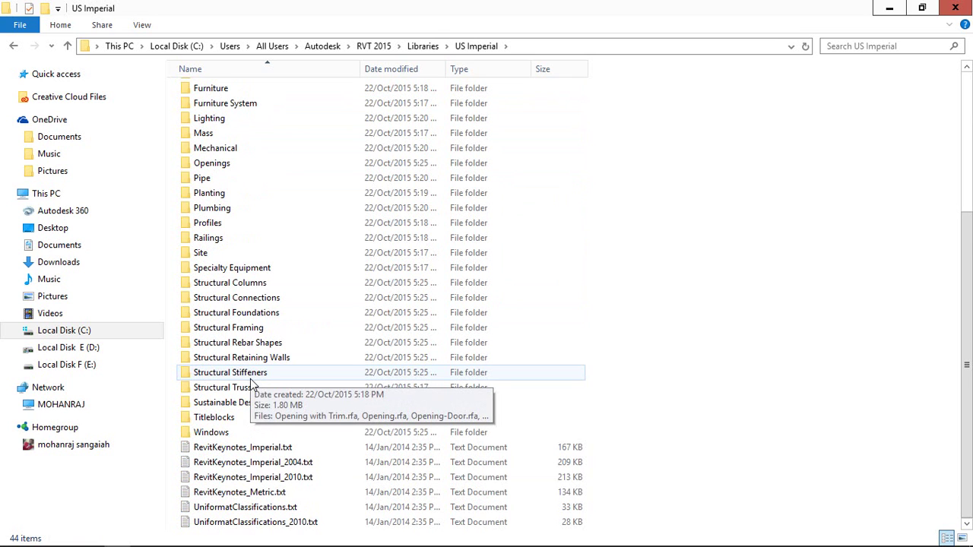
{"action": "left_click", "coordinate": [245, 478]}
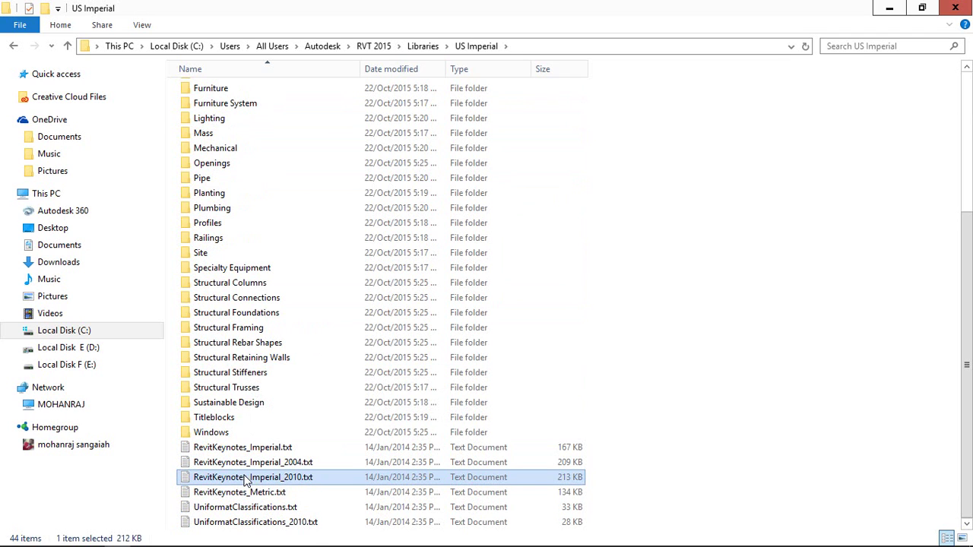
Open the Imperial keynote file in Notepad and save it to the Desktop as RevitKeynotes_2010.txt
{"action": "right_click", "coordinate": [246, 477]}
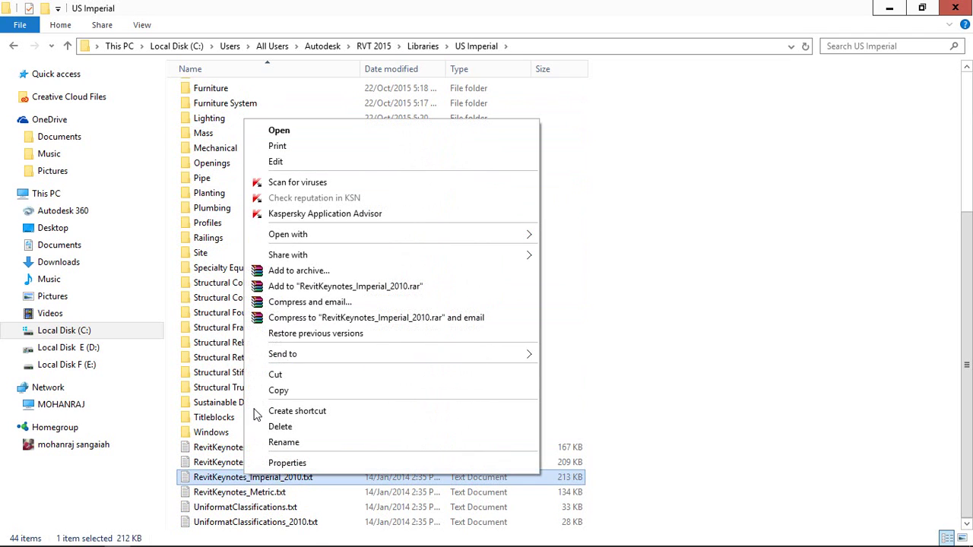
{"action": "left_click", "coordinate": [280, 131]}
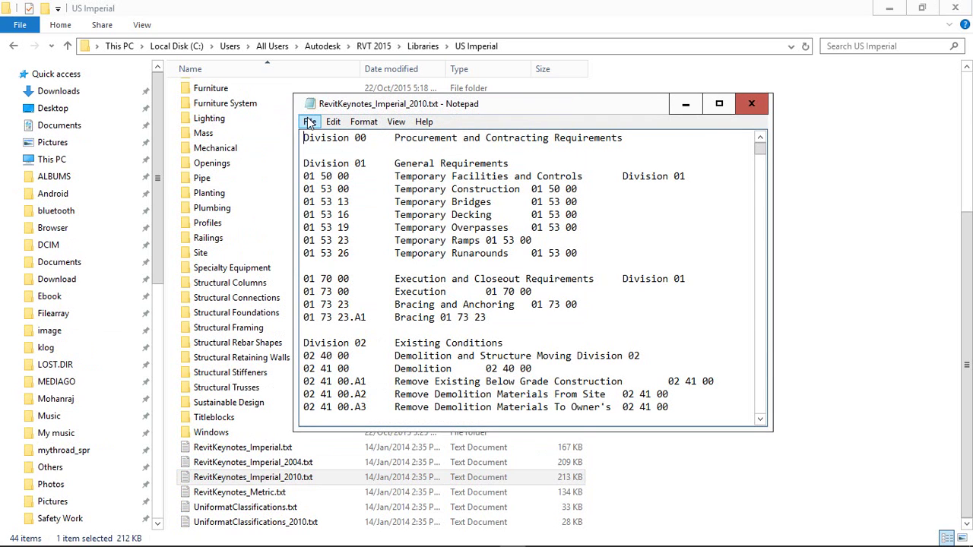
{"action": "left_click", "coordinate": [309, 122]}
{"action": "left_click", "coordinate": [342, 186]}
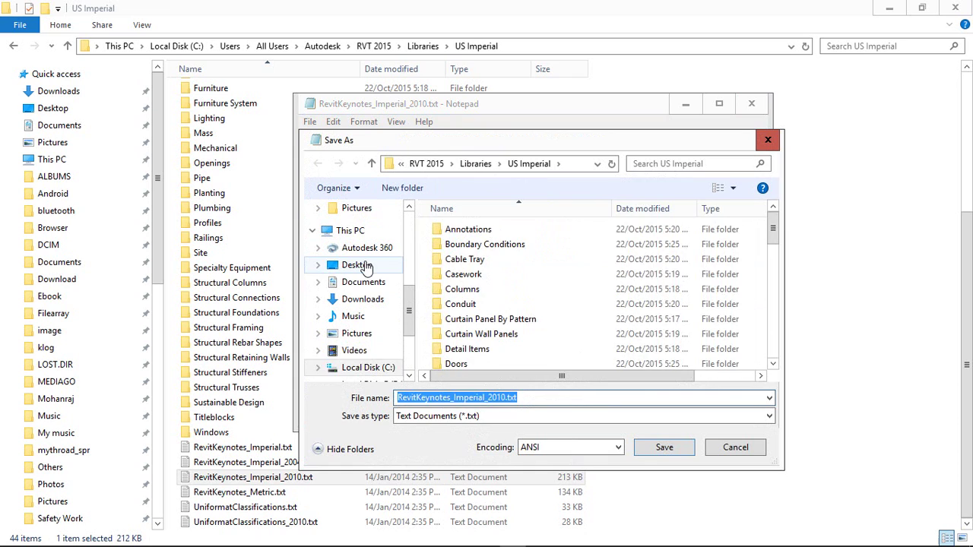
{"action": "left_click", "coordinate": [355, 266]}
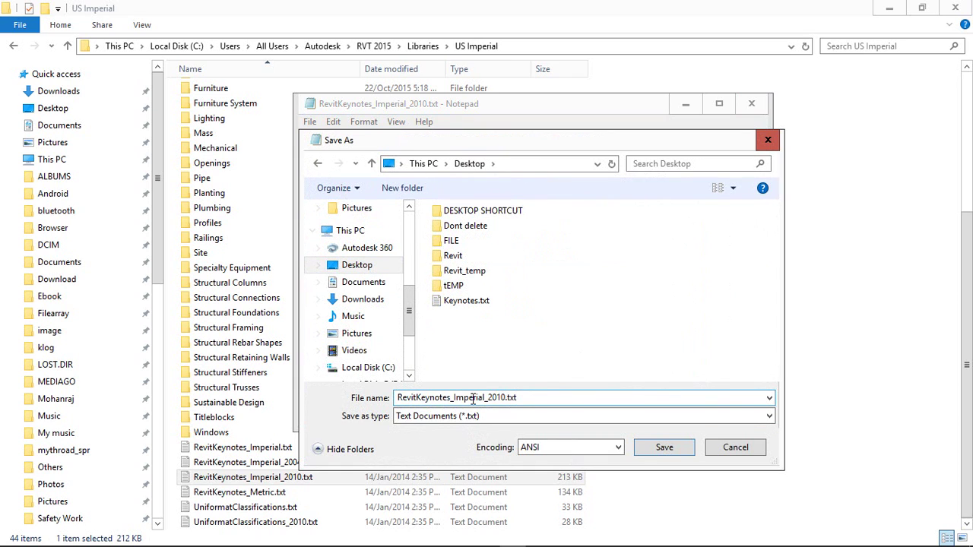
{"action": "double_click", "coordinate": [473, 398]}
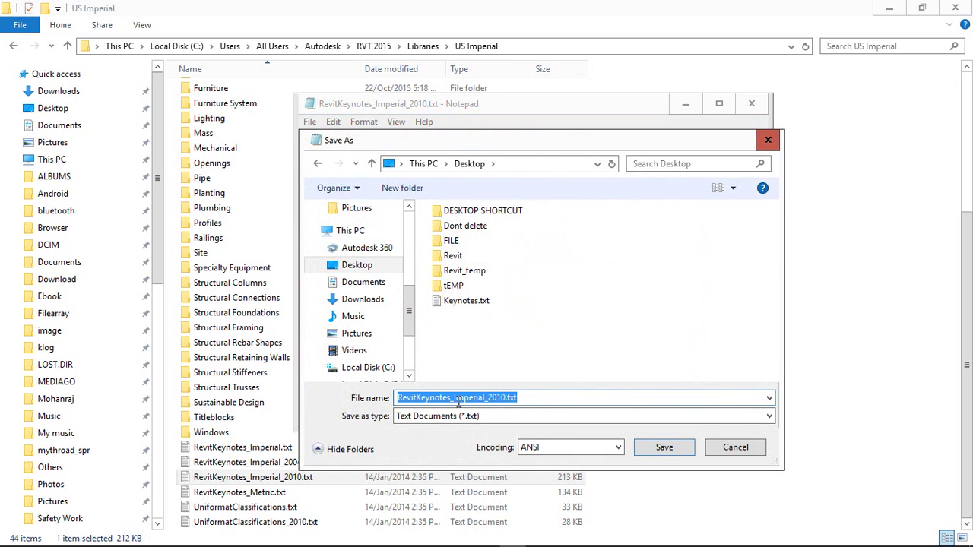
{"action": "left_click", "coordinate": [454, 397]}
{"action": "key", "text": "Tab"}
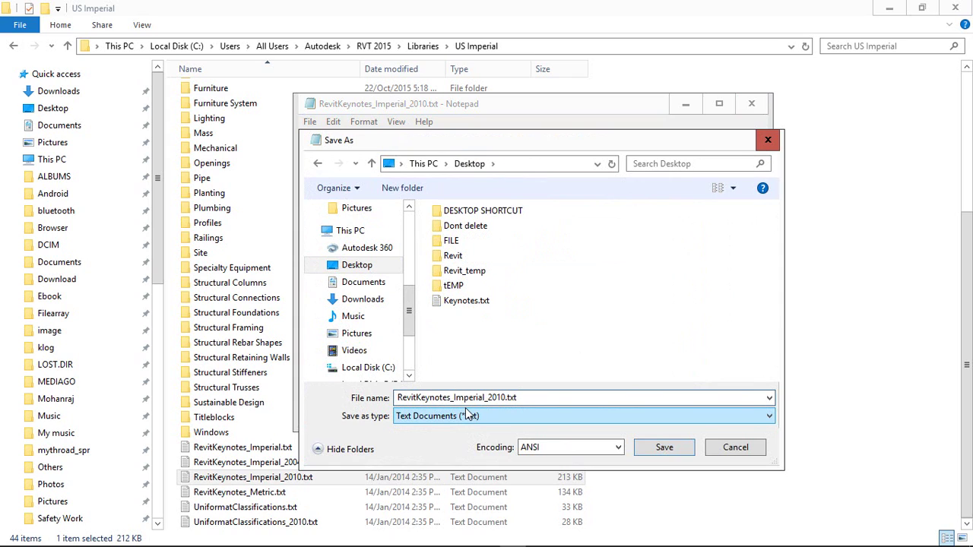
{"action": "key", "text": "Delete"}
{"action": "key", "text": "Delete"}
{"action": "key", "text": "Delete"}
{"action": "key", "text": "Delete"}
{"action": "key", "text": "Delete"}
{"action": "key", "text": "Delete"}
{"action": "key", "text": "Delete"}
{"action": "key", "text": "Delete"}
{"action": "key", "text": "Delete"}
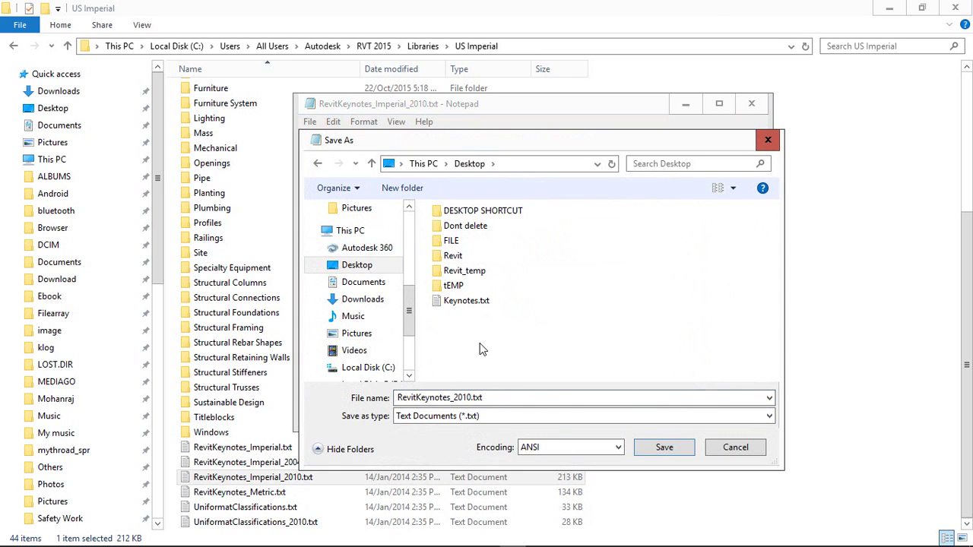
{"action": "left_click", "coordinate": [651, 455]}
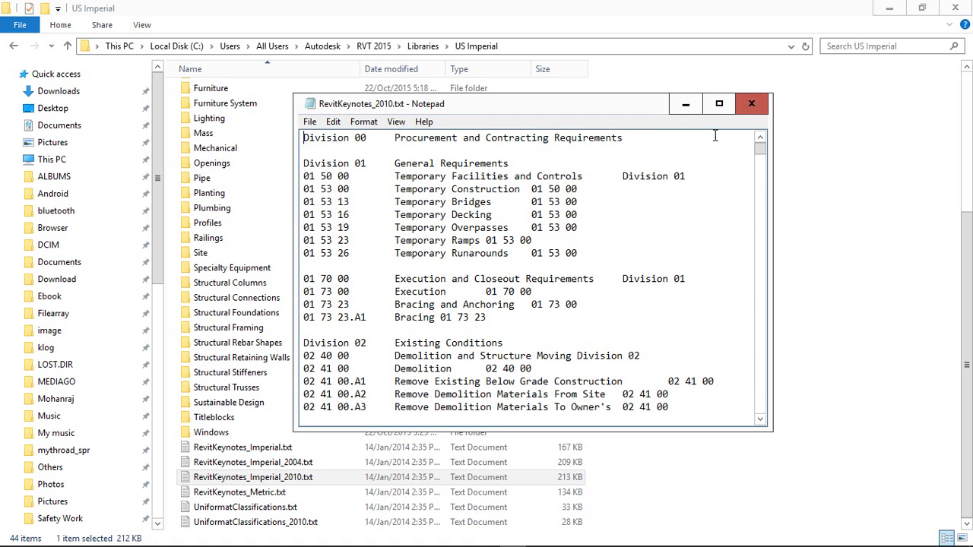
Maximize Notepad and select the text from the 01 53 00 line to the end of the file
{"action": "left_click", "coordinate": [719, 103]}
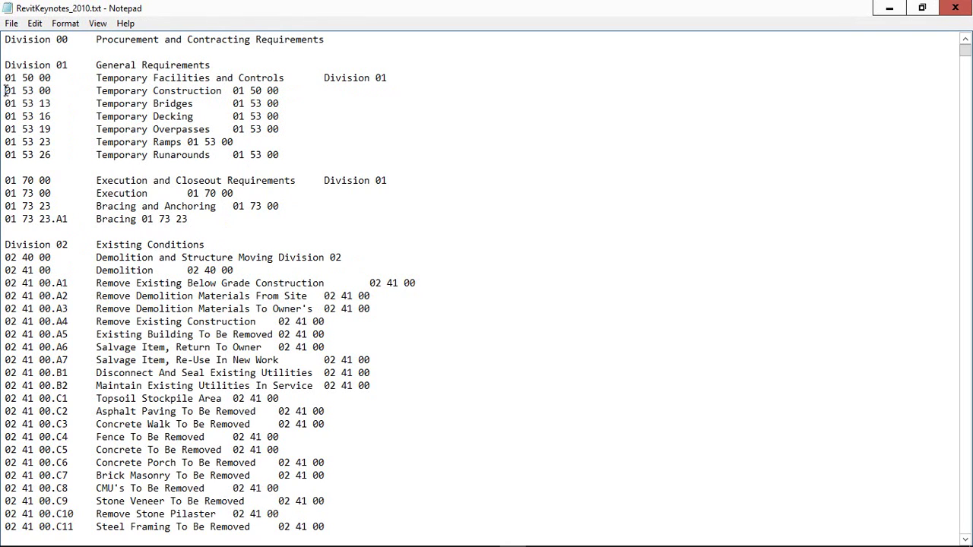
{"action": "left_click_drag", "start_coordinate": [5, 90], "coordinate": [285, 93]}
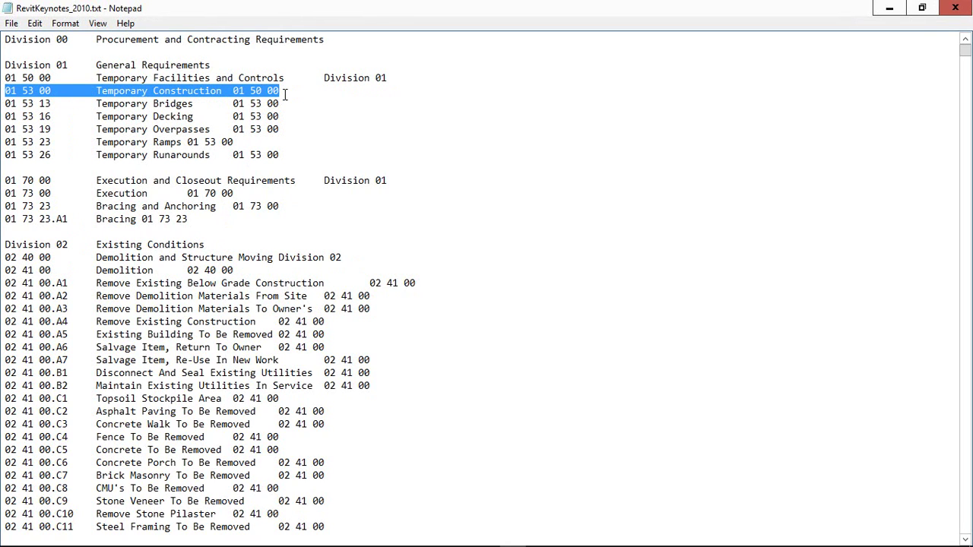
{"action": "scroll", "coordinate": [304, 162], "scroll_direction": "down", "scroll_amount": 1}
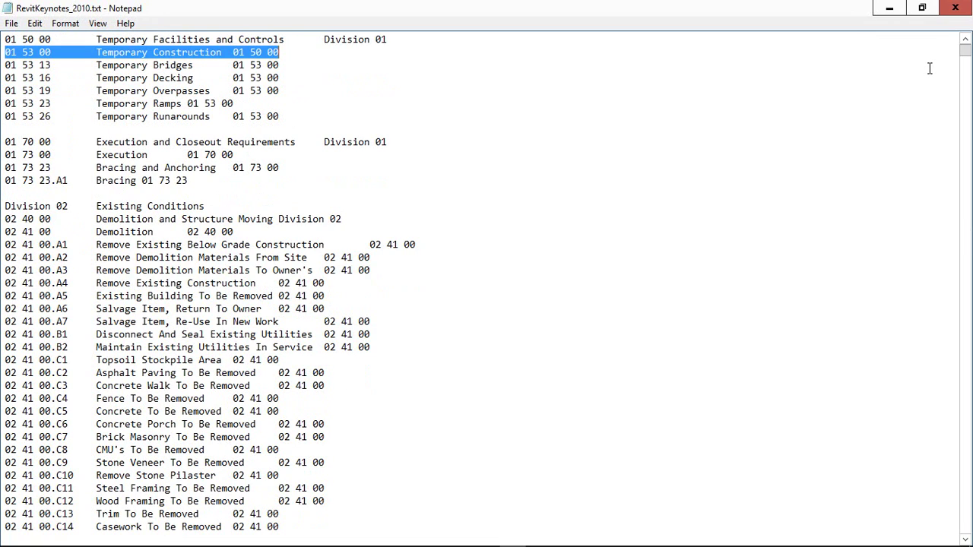
{"action": "left_click_drag", "start_coordinate": [965, 50], "coordinate": [965, 535]}
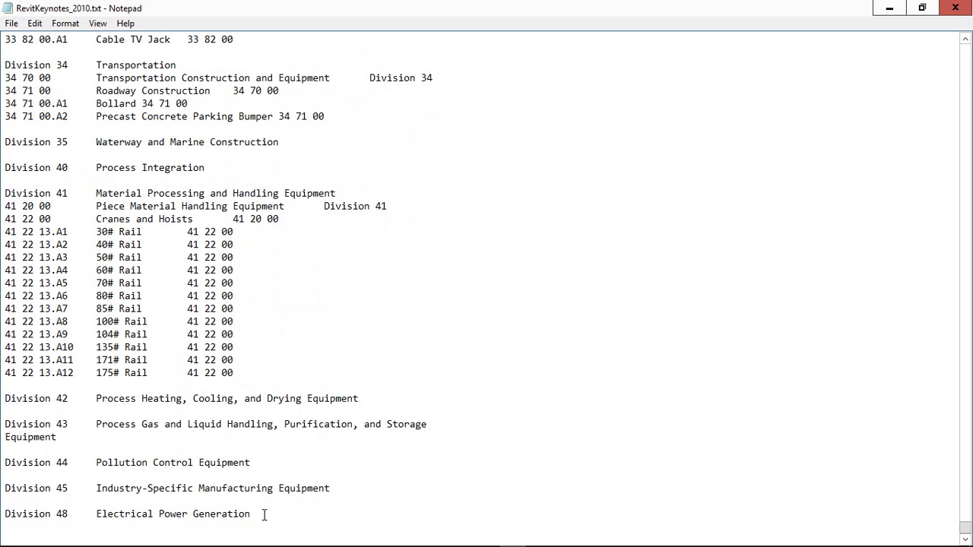
{"action": "key", "text": "ctrl+a"}
{"action": "scroll", "coordinate": [290, 319], "scroll_direction": "up", "scroll_amount": 7}
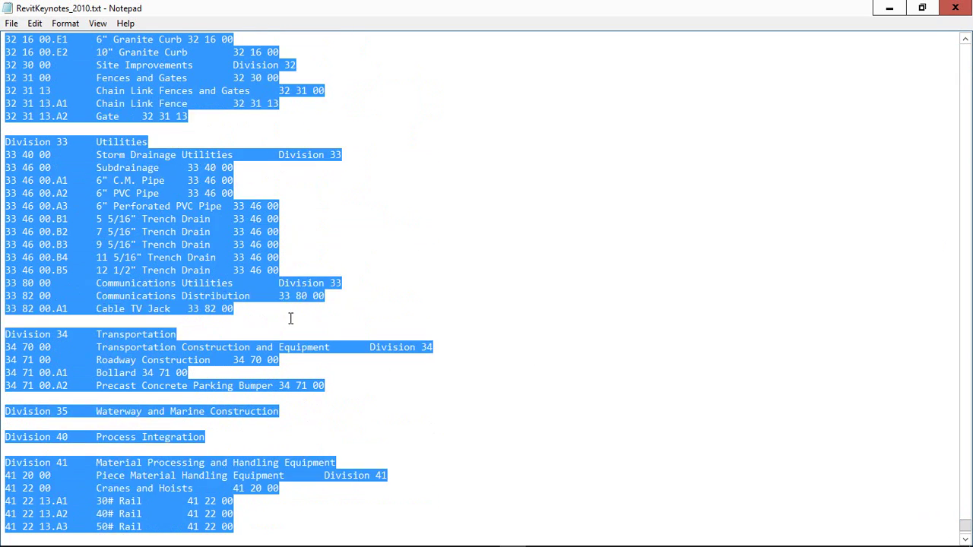
{"action": "scroll", "coordinate": [290, 319], "scroll_direction": "up", "scroll_amount": 1}
{"action": "left_click_drag", "start_coordinate": [965, 526], "coordinate": [966, 51]}
{"action": "scroll", "coordinate": [658, 129], "scroll_direction": "up", "scroll_amount": 3}
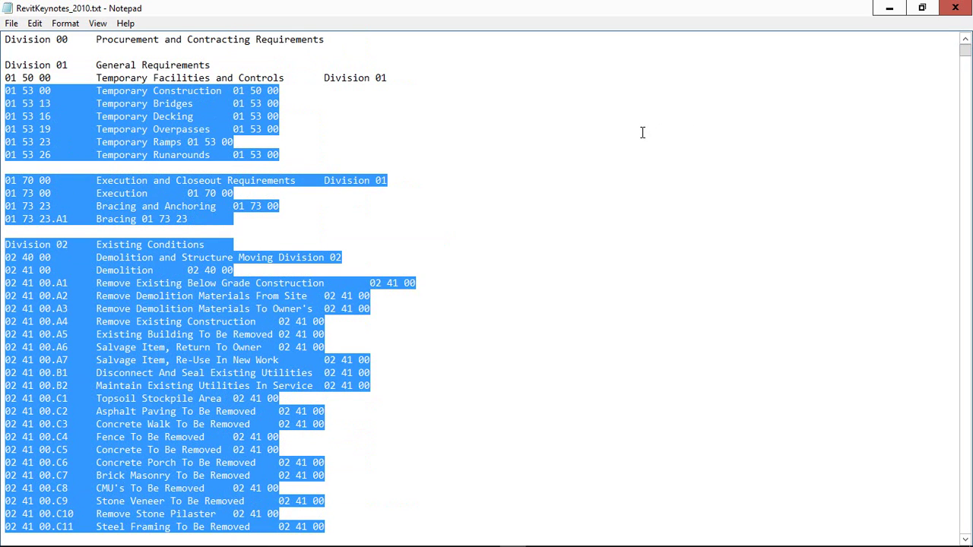
Delete everything from 01 53 00 onward, then type 000 DEMO NOTES and 100 FLOOR PLAN NOTES
{"action": "key", "text": "Delete"}
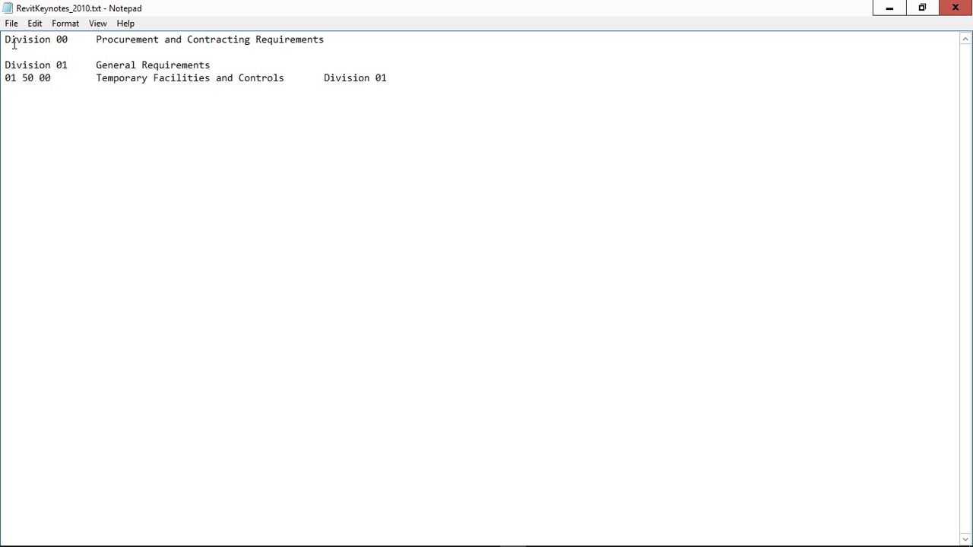
{"action": "type", "text": "000"}
{"action": "left_click", "coordinate": [98, 42]}
{"action": "type", "text": "DEMO NOTES"}
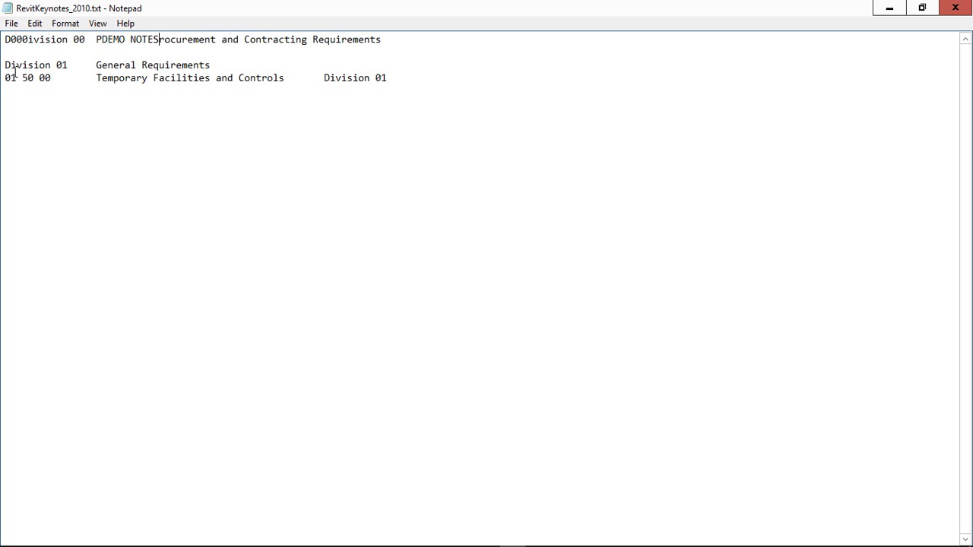
{"action": "type", "text": "100"}
{"action": "left_click", "coordinate": [103, 62]}
{"action": "type", "text": "FLOOR P"}
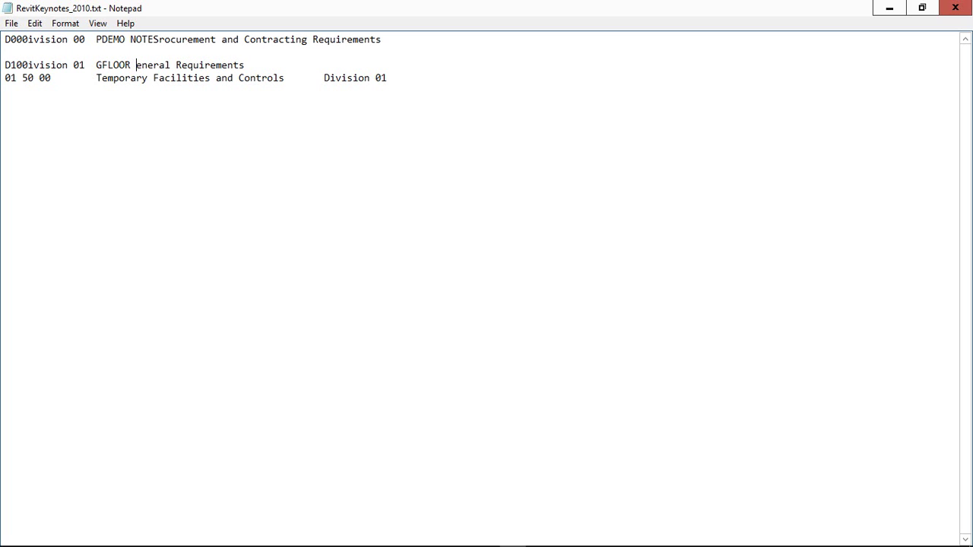
{"action": "type", "text": "LAN NTE"}
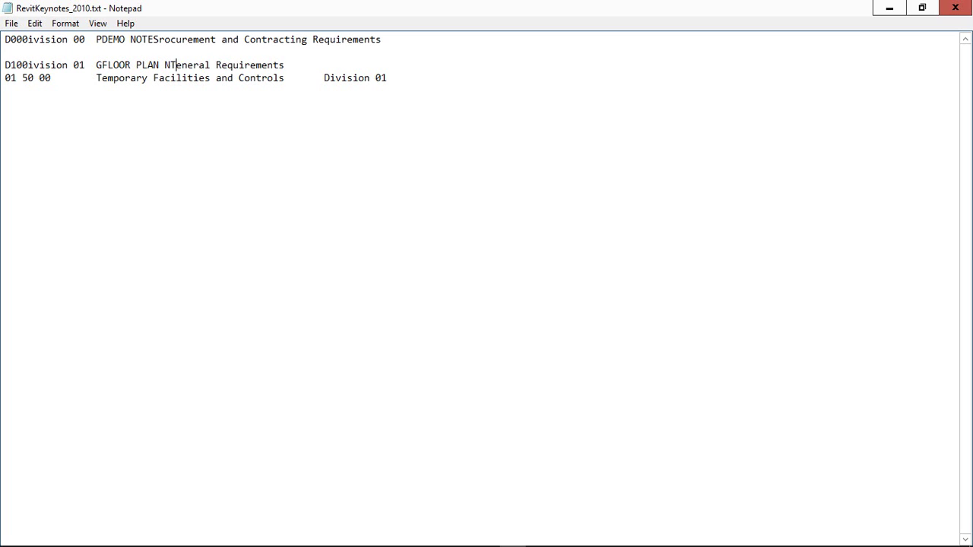
{"action": "key", "text": "BackSpace"}
{"action": "key", "text": "BackSpace"}
{"action": "type", "text": "OTES"}
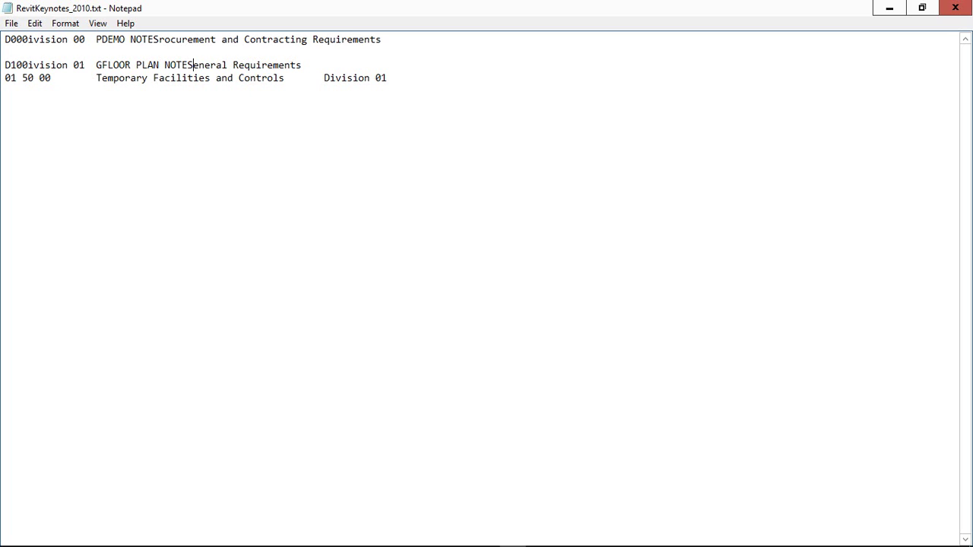
Type code 101 and description CONCRETE WALL on the fourth line
{"action": "left_click", "coordinate": [16, 76]}
{"action": "type", "text": "101"}
{"action": "left_click", "coordinate": [105, 79]}
{"action": "type", "text": "CONCRETE"}
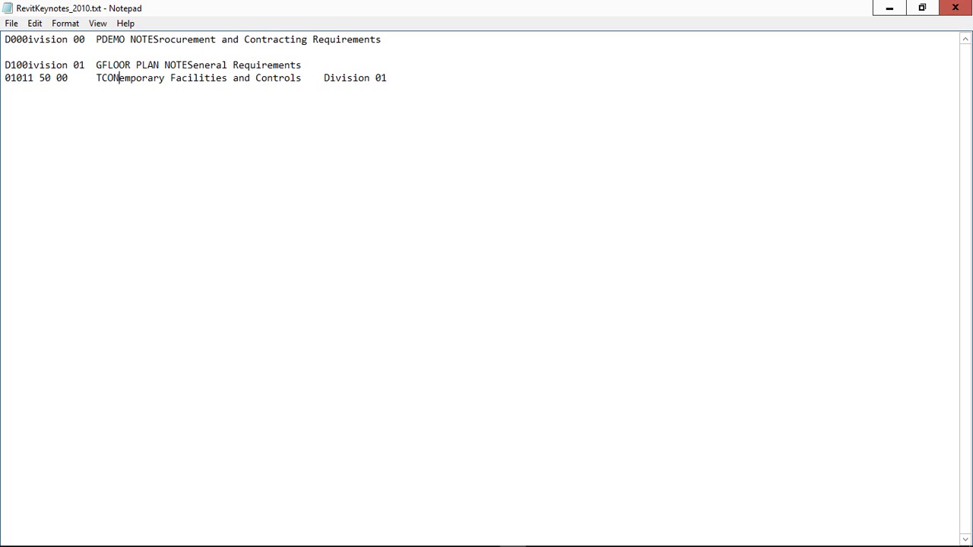
{"action": "type", "text": " WALL"}
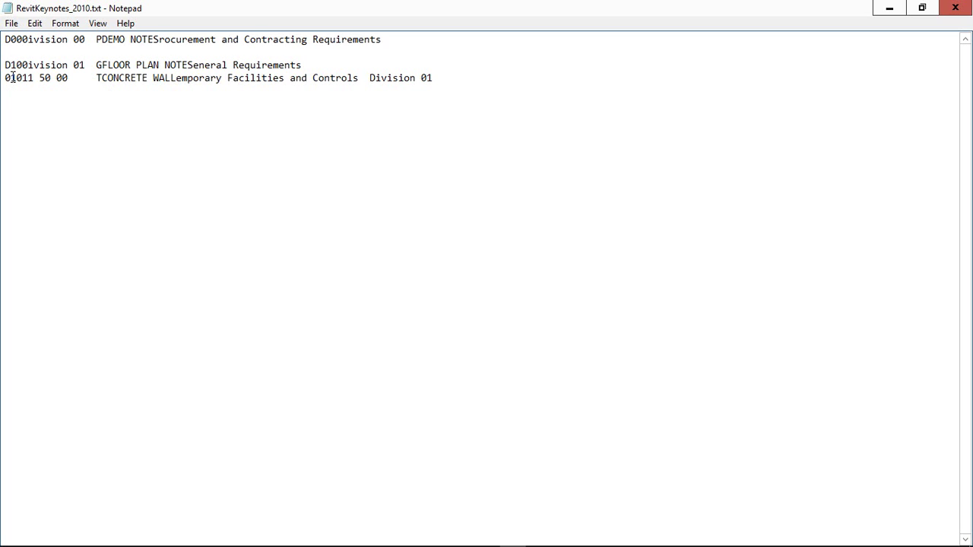
Clean the fourth line to read 101, a tab, then CONCRETE WALL, removing the Temporary Facilities text
{"action": "left_click", "coordinate": [12, 77]}
{"action": "key", "text": "BackSpace"}
{"action": "left_click", "coordinate": [21, 79]}
{"action": "key", "text": "Delete"}
{"action": "type", "text": "1"}
{"action": "key", "text": "Delete"}
{"action": "key", "text": "Delete"}
{"action": "key", "text": "Delete"}
{"action": "key", "text": "Delete"}
{"action": "key", "text": "Delete"}
{"action": "key", "text": "Delete"}
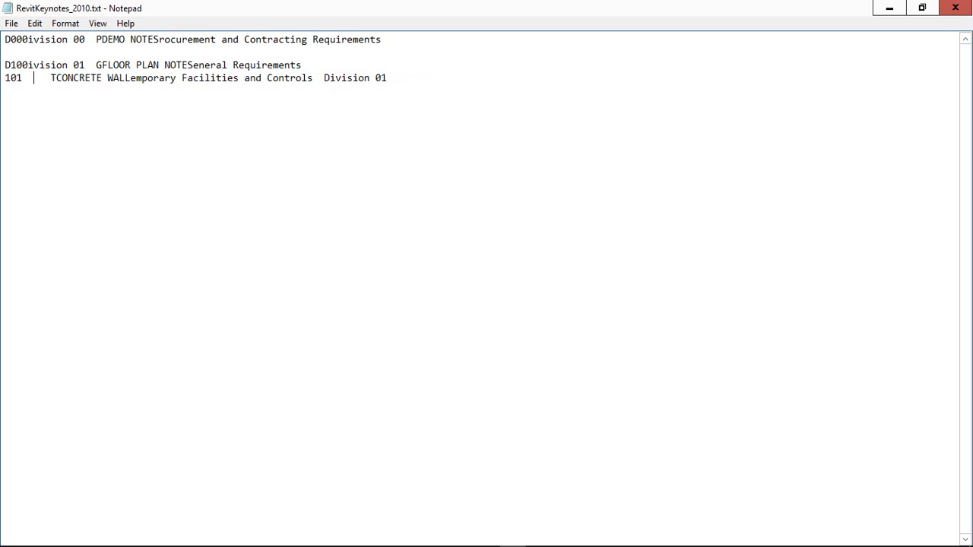
{"action": "key", "text": "Tab"}
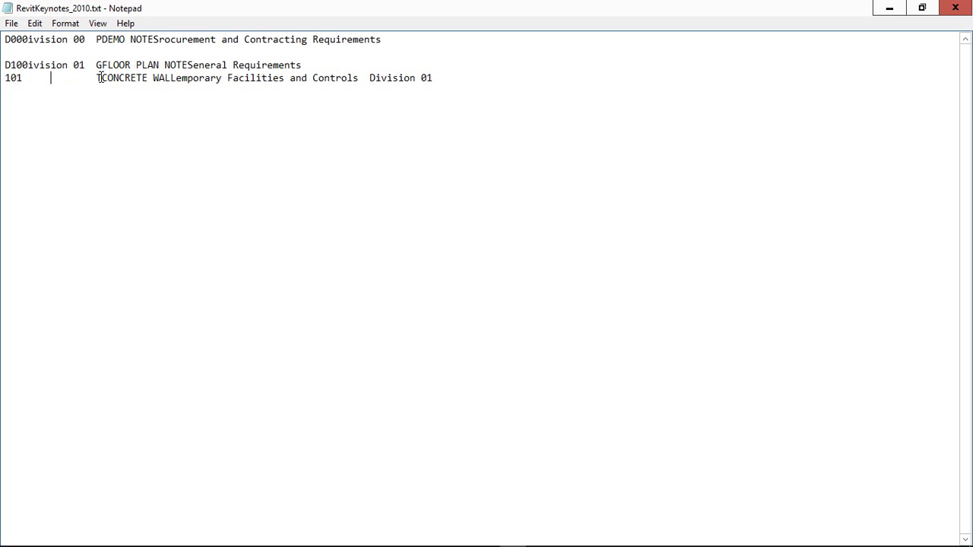
{"action": "key", "text": "Delete"}
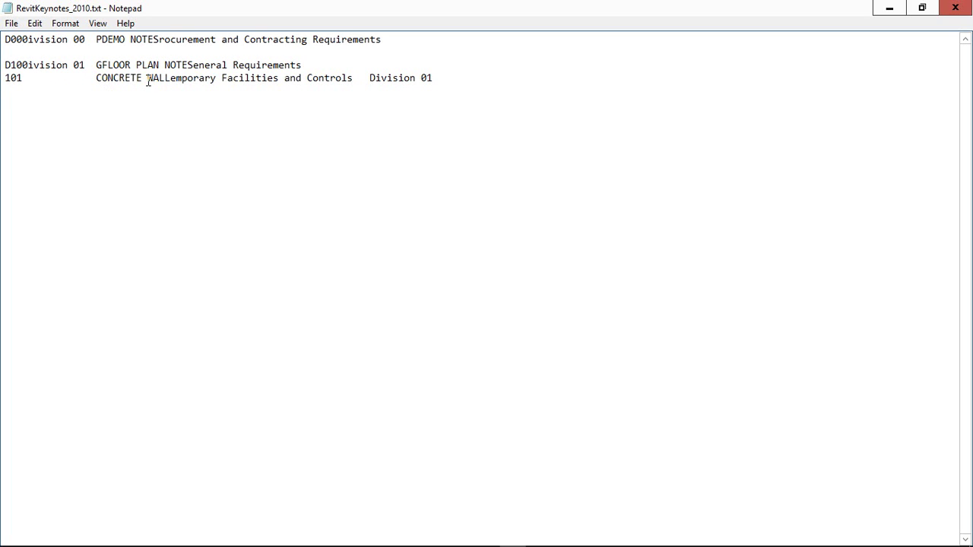
{"action": "left_click", "coordinate": [171, 80]}
{"action": "key", "text": "Delete"}
{"action": "key", "text": "Delete"}
{"action": "key", "text": "Delete"}
{"action": "key", "text": "Delete"}
{"action": "key", "text": "Delete"}
{"action": "key", "text": "Delete"}
{"action": "key", "text": "Delete"}
{"action": "key", "text": "Delete"}
{"action": "key", "text": "Delete"}
{"action": "key", "text": "Delete"}
{"action": "key", "text": "Delete"}
{"action": "key", "text": "Delete"}
{"action": "key", "text": "Delete"}
{"action": "key", "text": "Delete"}
{"action": "key", "text": "Delete"}
{"action": "key", "text": "Delete"}
{"action": "key", "text": "Delete"}
{"action": "key", "text": "Delete"}
{"action": "key", "text": "Delete"}
{"action": "key", "text": "Delete"}
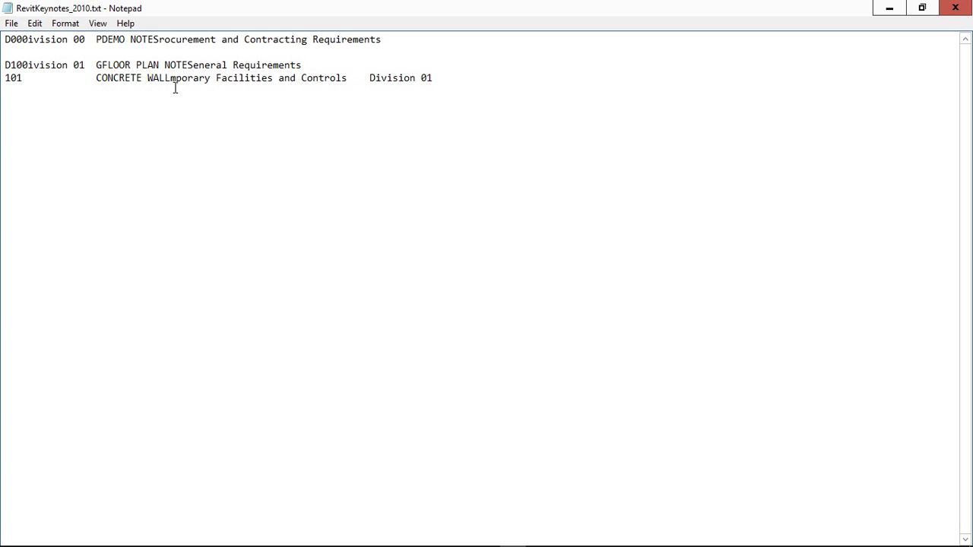
{"action": "key", "text": "Delete"}
{"action": "key", "text": "Delete"}
{"action": "key", "text": "Delete"}
{"action": "key", "text": "Delete"}
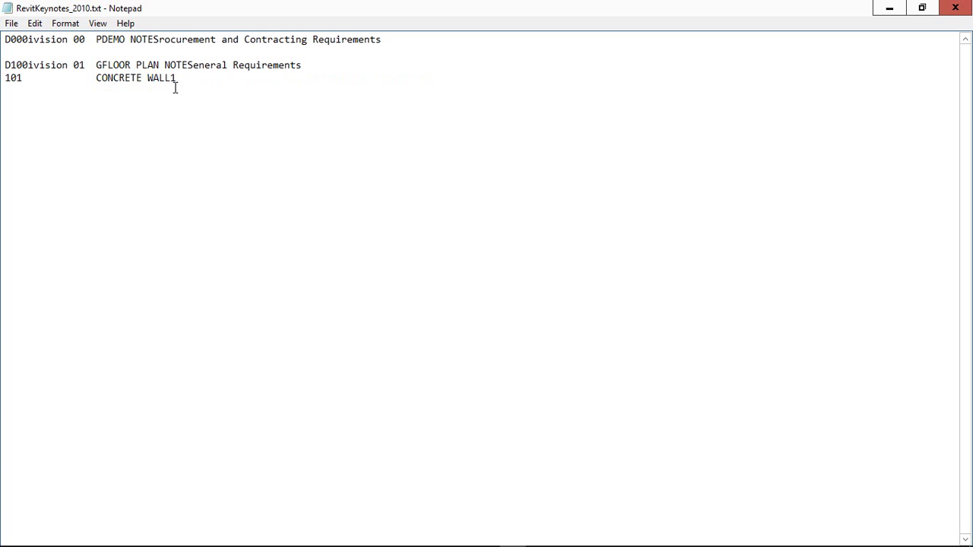
Clean the second line to read 100, a tab, then FLOOR PLAN NOTES, removing the Division 01 leftovers
{"action": "left_click", "coordinate": [14, 64]}
{"action": "key", "text": "BackSpace"}
{"action": "left_click", "coordinate": [24, 67]}
{"action": "key", "text": "Delete"}
{"action": "key", "text": "Delete"}
{"action": "key", "text": "Delete"}
{"action": "key", "text": "Delete"}
{"action": "key", "text": "Delete"}
{"action": "key", "text": "Delete"}
{"action": "key", "text": "Delete"}
{"action": "key", "text": "Delete"}
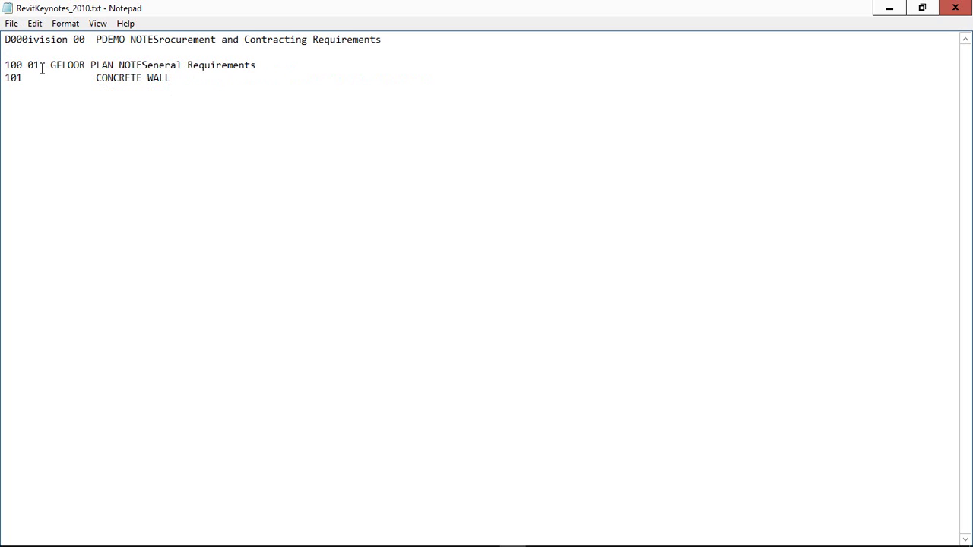
{"action": "key", "text": "Delete"}
{"action": "key", "text": "Tab"}
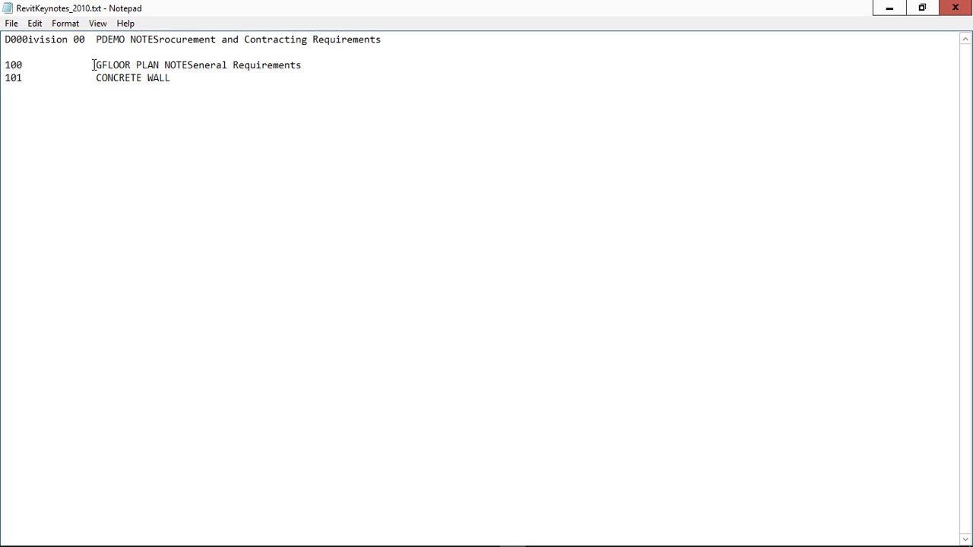
{"action": "key", "text": "Delete"}
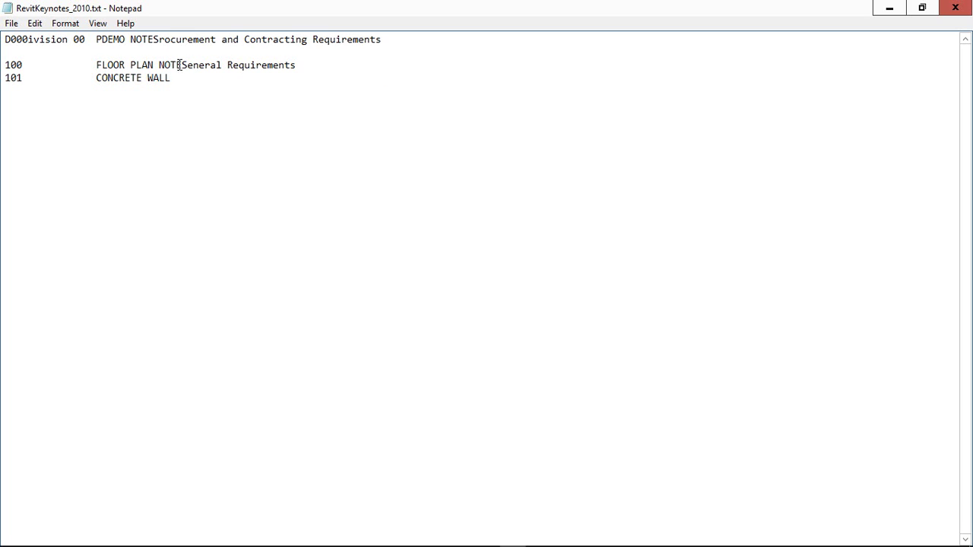
{"action": "left_click", "coordinate": [186, 65]}
{"action": "key", "text": "Delete"}
{"action": "key", "text": "Delete"}
{"action": "key", "text": "Delete"}
{"action": "key", "text": "Delete"}
{"action": "key", "text": "Delete"}
{"action": "key", "text": "Delete"}
{"action": "key", "text": "Delete"}
{"action": "key", "text": "Delete"}
{"action": "key", "text": "Delete"}
{"action": "key", "text": "Delete"}
{"action": "key", "text": "Delete"}
{"action": "key", "text": "Delete"}
{"action": "key", "text": "Delete"}
{"action": "key", "text": "Delete"}
{"action": "key", "text": "Delete"}
{"action": "key", "text": "Delete"}
{"action": "key", "text": "Delete"}
{"action": "key", "text": "Delete"}
Clean the first line to read 000, a tab, then DEMO NOTES, removing the Procurement text
{"action": "left_click", "coordinate": [13, 39]}
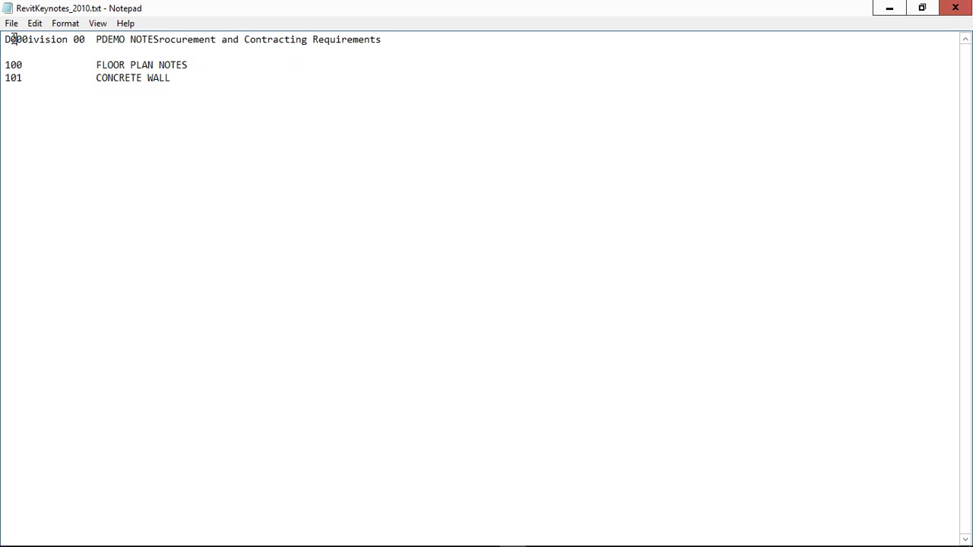
{"action": "key", "text": "Home"}
{"action": "key", "text": "Delete"}
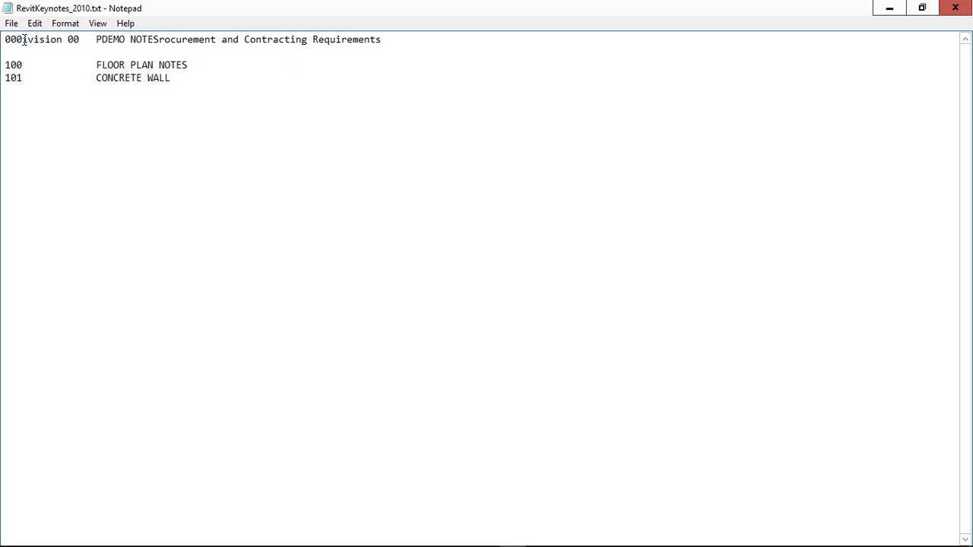
{"action": "key", "text": "Delete"}
{"action": "key", "text": "Delete"}
{"action": "key", "text": "Delete"}
{"action": "key", "text": "Delete"}
{"action": "key", "text": "Delete"}
{"action": "key", "text": "Delete"}
{"action": "key", "text": "Delete"}
{"action": "key", "text": "Delete"}
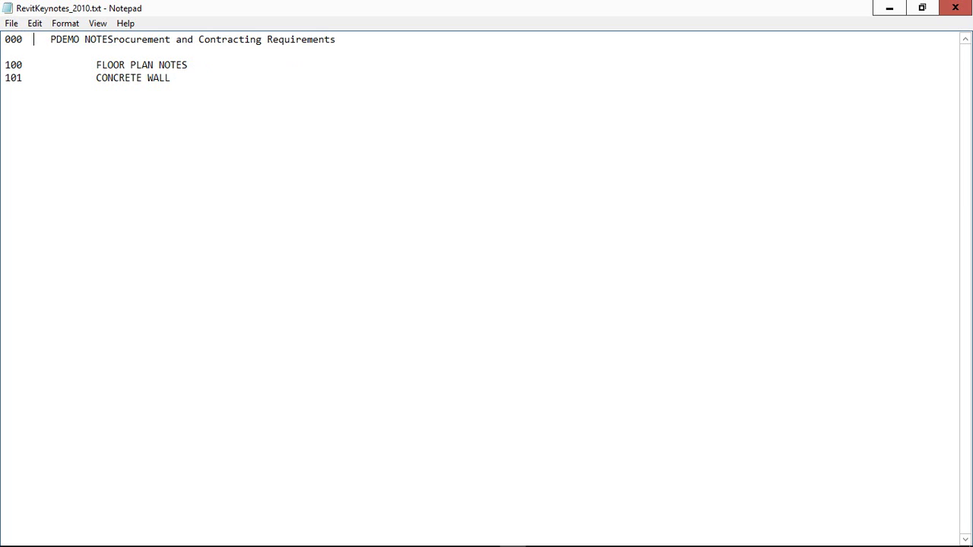
{"action": "key", "text": "Tab"}
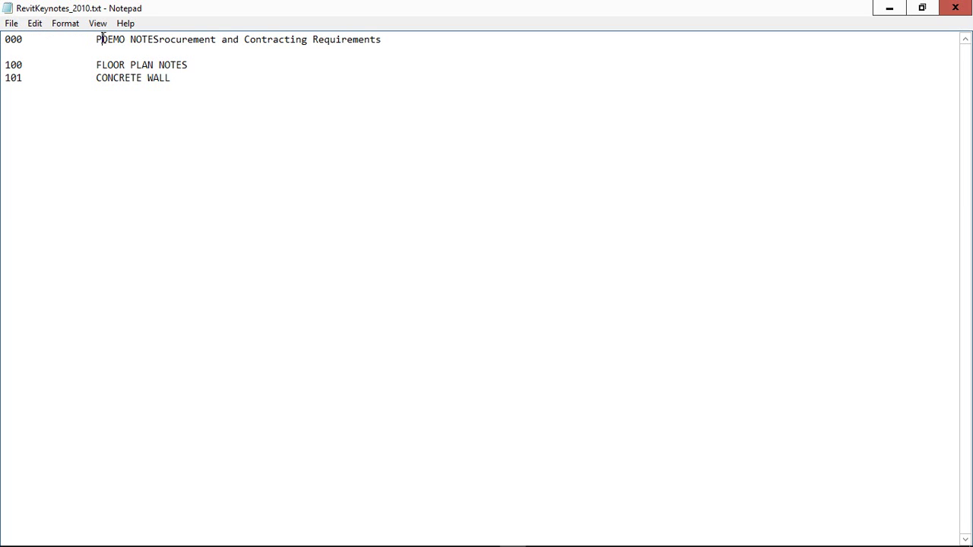
{"action": "key", "text": "Delete"}
{"action": "left_click", "coordinate": [153, 40]}
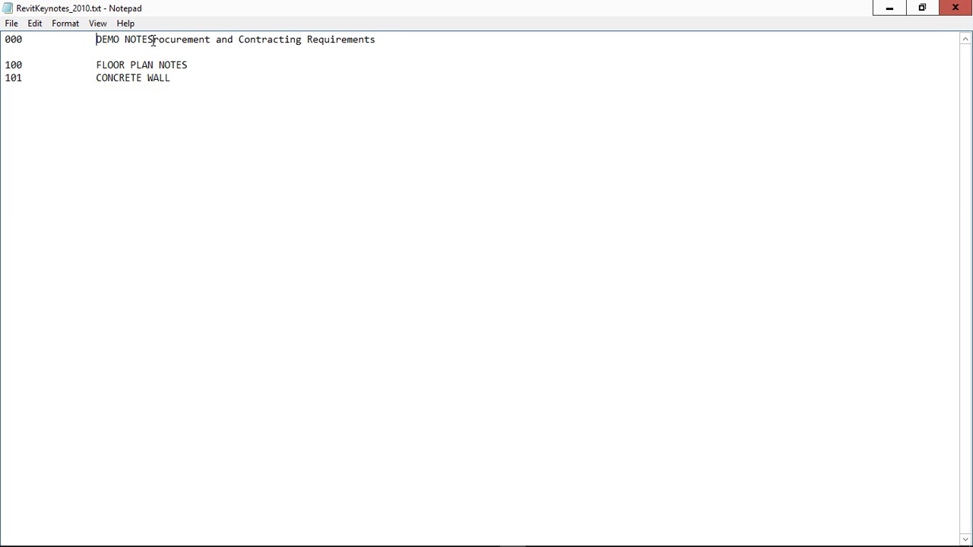
{"action": "key", "text": "Delete"}
{"action": "key", "text": "Delete"}
{"action": "key", "text": "Delete"}
{"action": "key", "text": "Delete"}
{"action": "key", "text": "Delete"}
{"action": "key", "text": "Delete"}
{"action": "key", "text": "Delete"}
{"action": "key", "text": "Delete"}
{"action": "key", "text": "Delete"}
{"action": "key", "text": "Delete"}
{"action": "key", "text": "Delete"}
{"action": "key", "text": "Delete"}
{"action": "key", "text": "Delete"}
{"action": "key", "text": "Delete"}
{"action": "key", "text": "Delete"}
{"action": "key", "text": "Delete"}
{"action": "key", "text": "Delete"}
{"action": "key", "text": "Delete"}
{"action": "key", "text": "Delete"}
{"action": "key", "text": "Delete"}
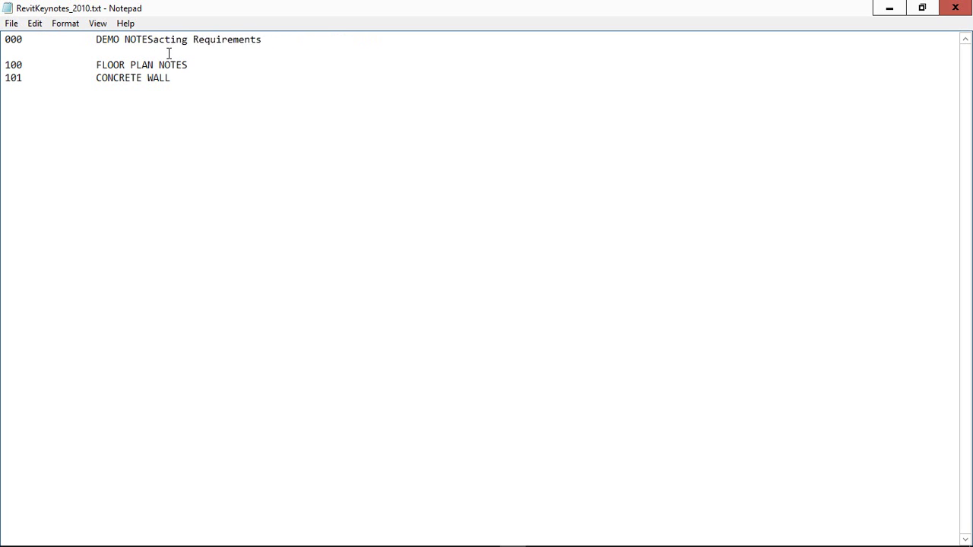
{"action": "key", "text": "Delete"}
{"action": "key", "text": "Delete"}
{"action": "key", "text": "Delete"}
{"action": "key", "text": "Delete"}
{"action": "key", "text": "Delete"}
Duplicate the 101 entry below itself and change the copy to 102 CONCRETE SLAB
{"action": "left_click_drag", "start_coordinate": [6, 78], "coordinate": [174, 79]}
{"action": "key", "text": "ctrl+c"}
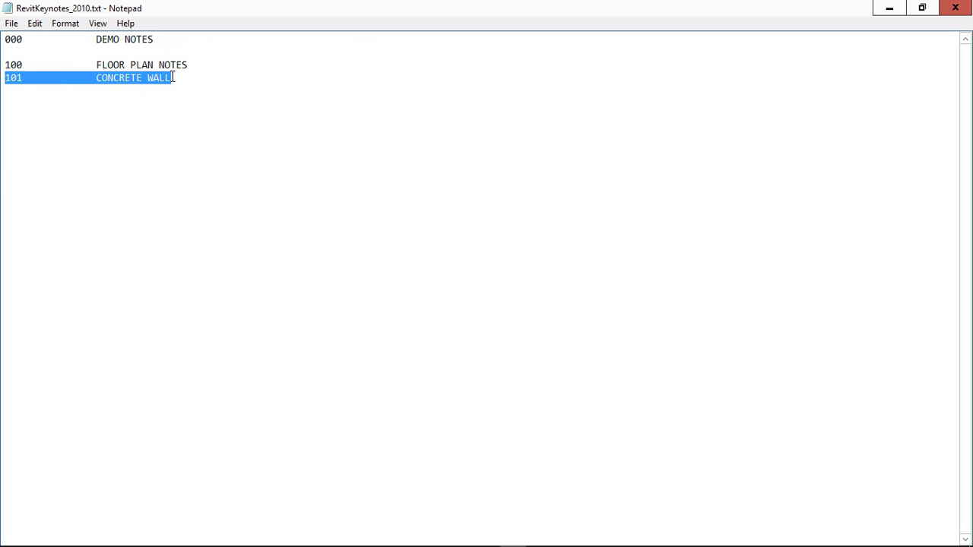
{"action": "left_click", "coordinate": [8, 90]}
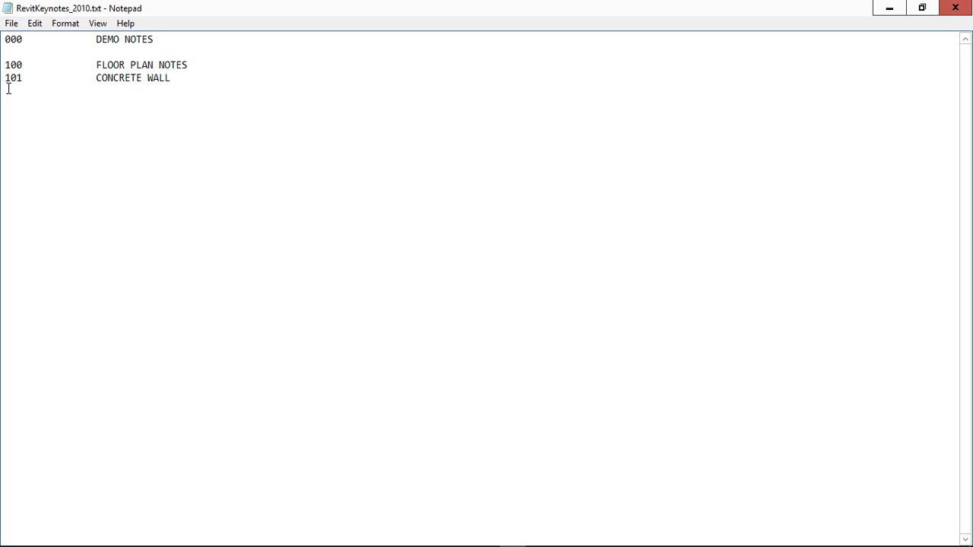
{"action": "key", "text": "ctrl+v"}
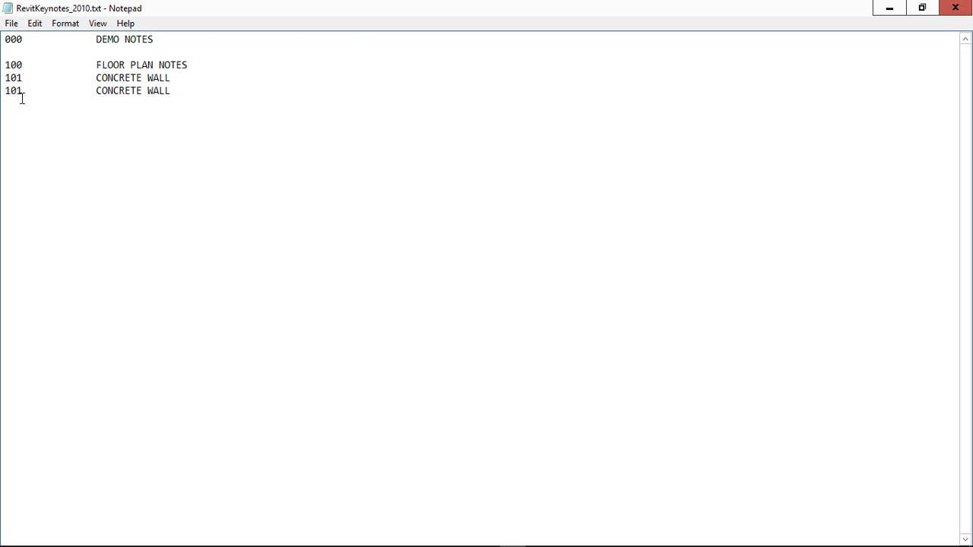
{"action": "key", "text": "Delete"}
{"action": "type", "text": "2"}
{"action": "type", "text": "SLAB"}
Save and close the keynote file, then return to the Revit A21 sheet
{"action": "left_click", "coordinate": [11, 23]}
{"action": "left_click", "coordinate": [31, 70]}
{"action": "left_click", "coordinate": [955, 8]}
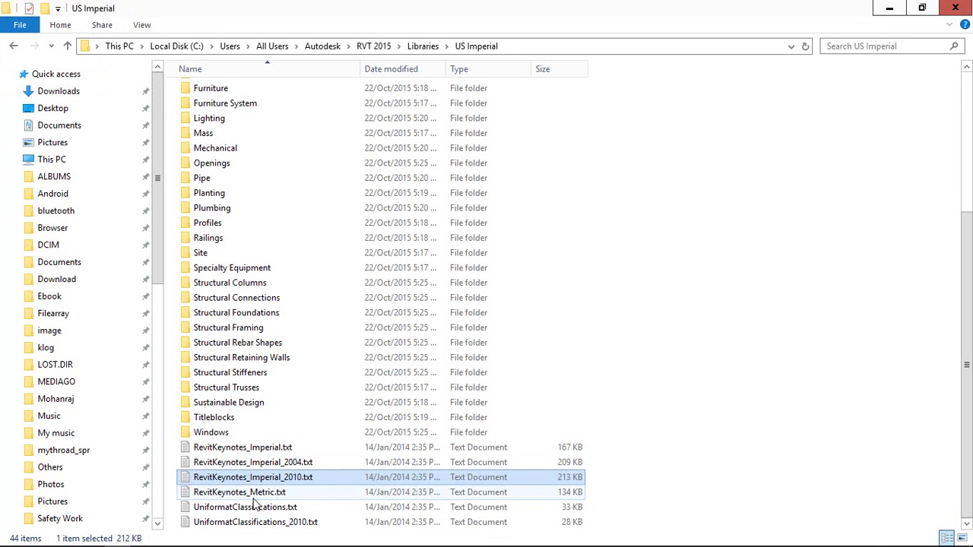
{"action": "left_click", "coordinate": [98, 537]}
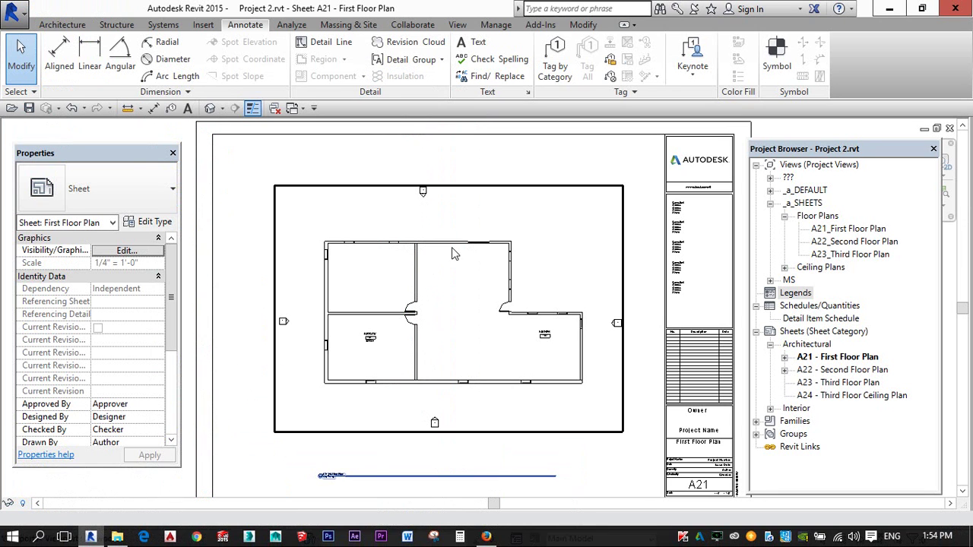
Open Keynoting Settings from the Annotate keynote menu, dismissing the save reminder
{"action": "left_click", "coordinate": [695, 76]}
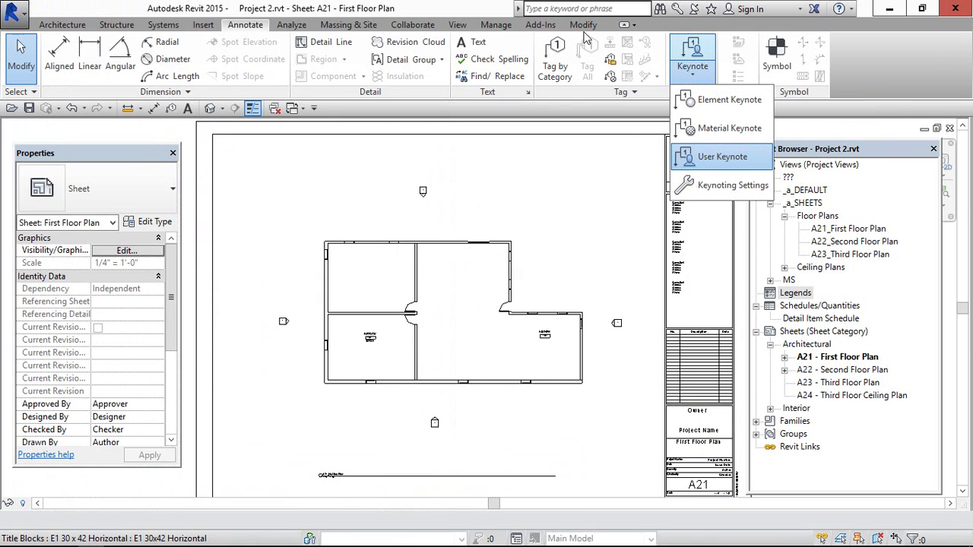
{"action": "left_click", "coordinate": [238, 29]}
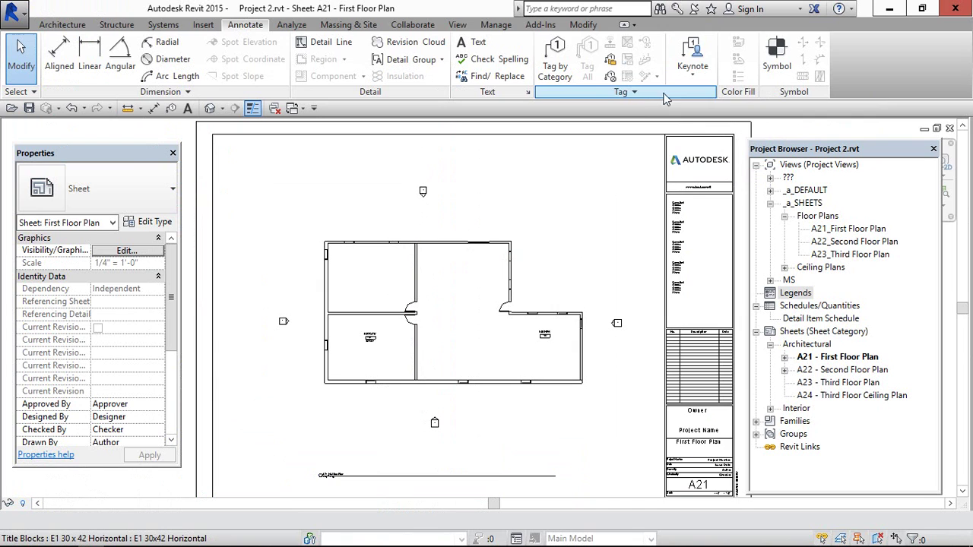
{"action": "left_click", "coordinate": [709, 85]}
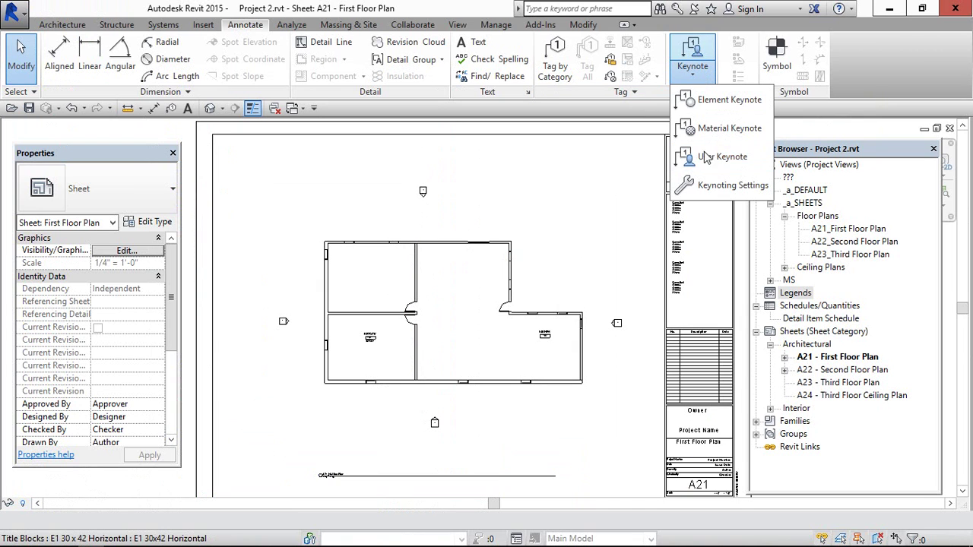
{"action": "left_click", "coordinate": [709, 186]}
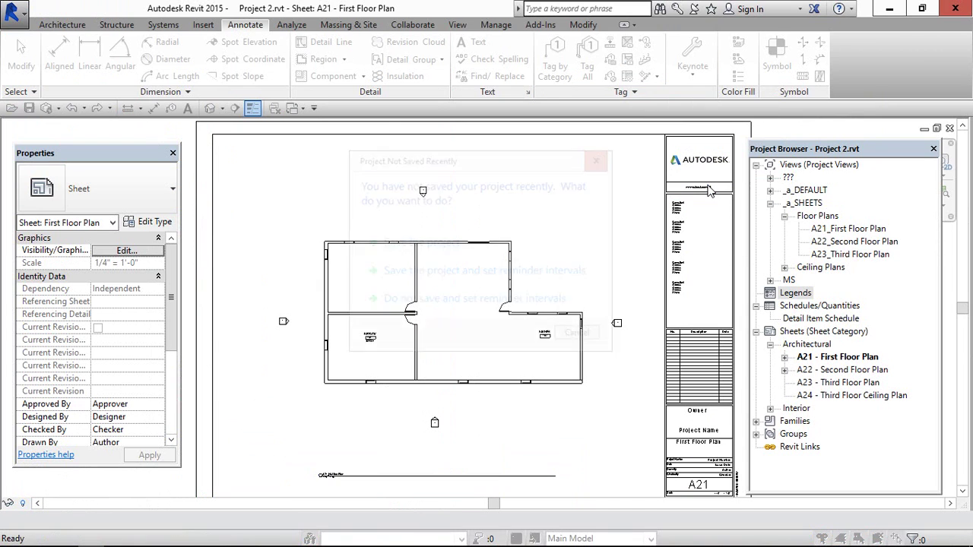
{"action": "left_click", "coordinate": [581, 337]}
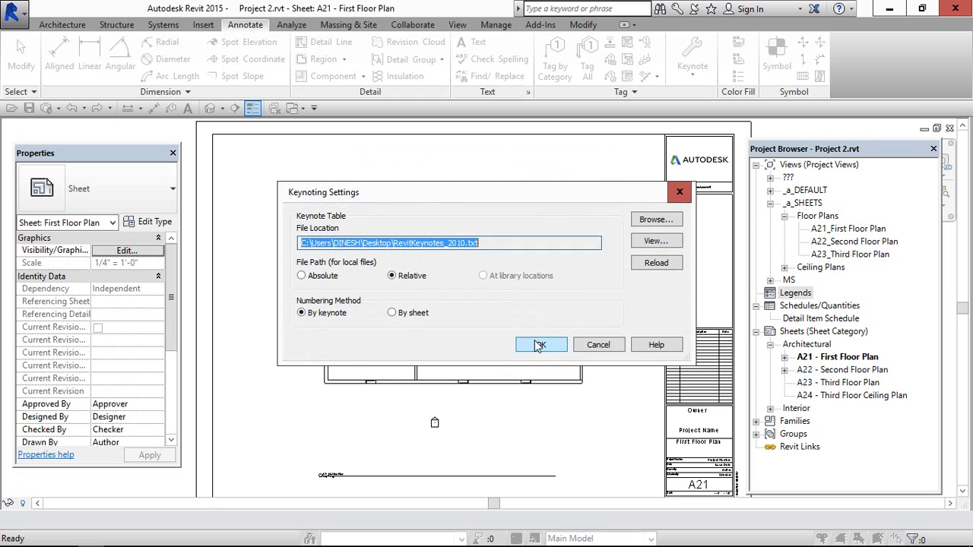
Select RevitKeynotes_2010.txt on the Desktop as the keynote file and acknowledge the reload message
{"action": "left_click", "coordinate": [644, 227]}
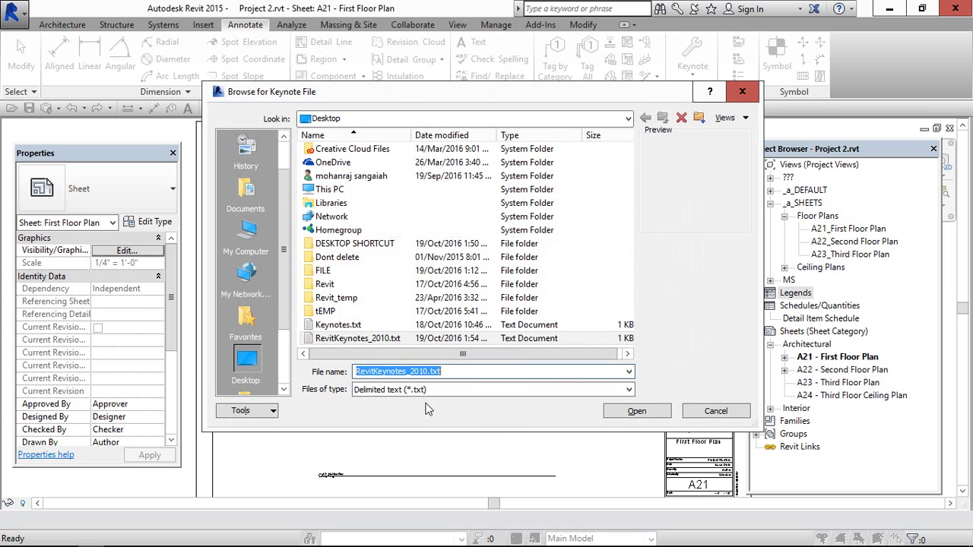
{"action": "left_click", "coordinate": [370, 338]}
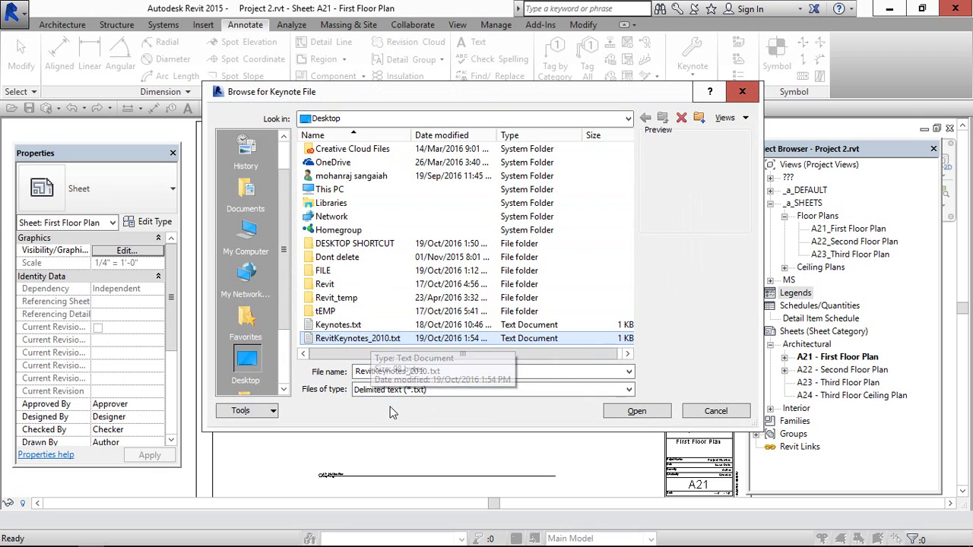
{"action": "left_click_drag", "start_coordinate": [395, 431], "coordinate": [393, 494]}
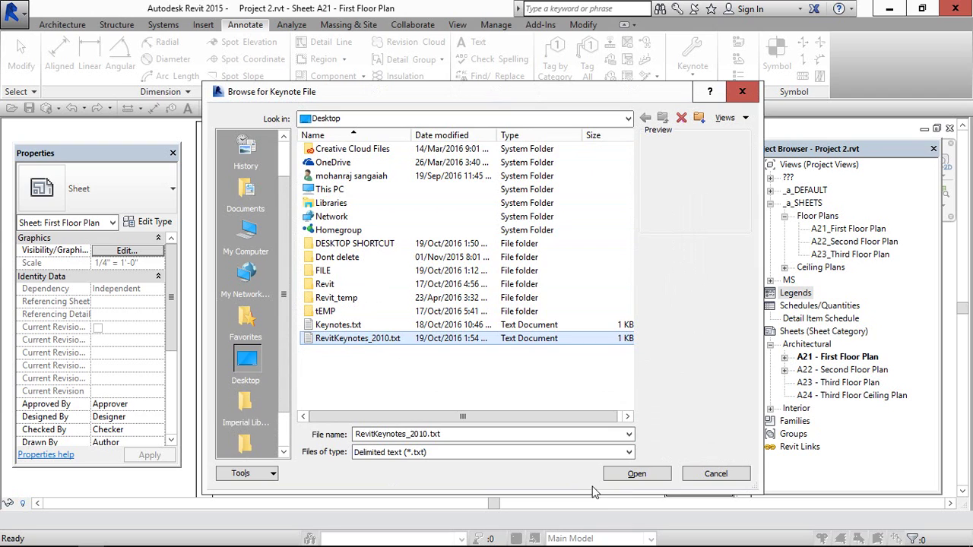
{"action": "left_click", "coordinate": [635, 475]}
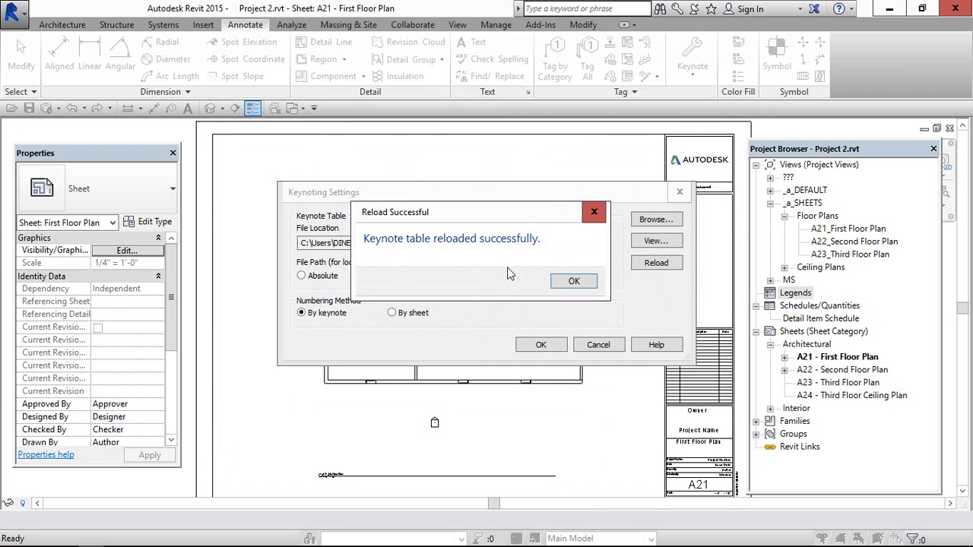
{"action": "left_click", "coordinate": [584, 283]}
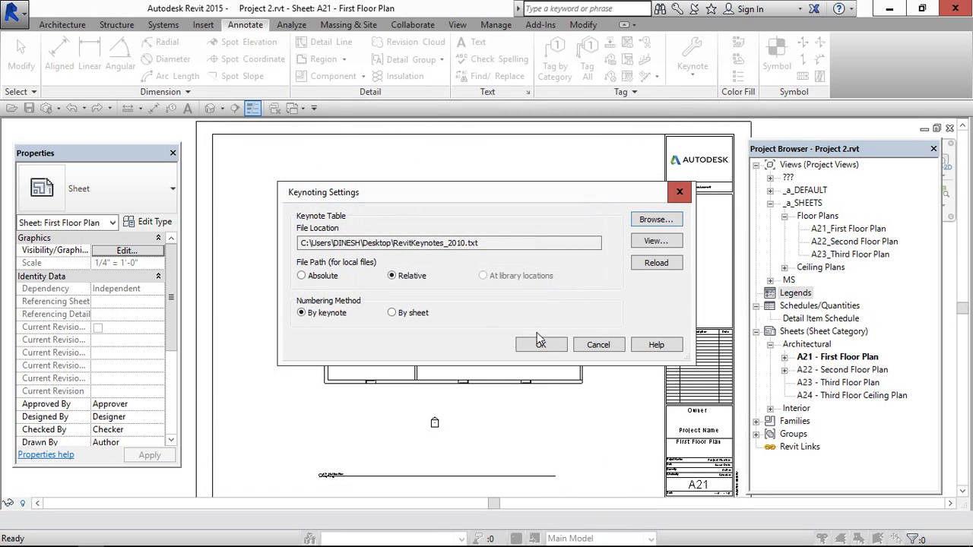
Confirm the keynoting settings and activate the floor plan viewport on the sheet
{"action": "left_click", "coordinate": [540, 346]}
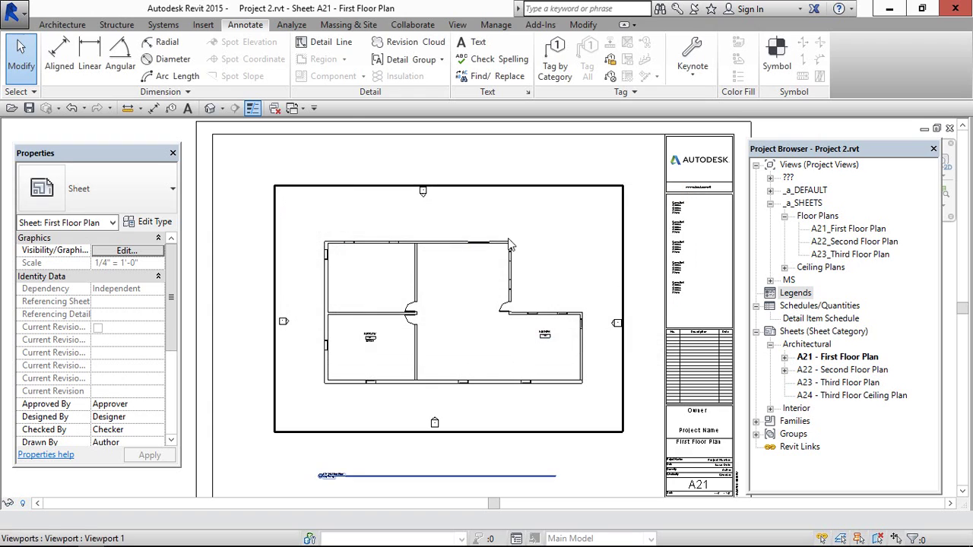
{"action": "scroll", "coordinate": [559, 259], "scroll_direction": "down", "scroll_amount": 2}
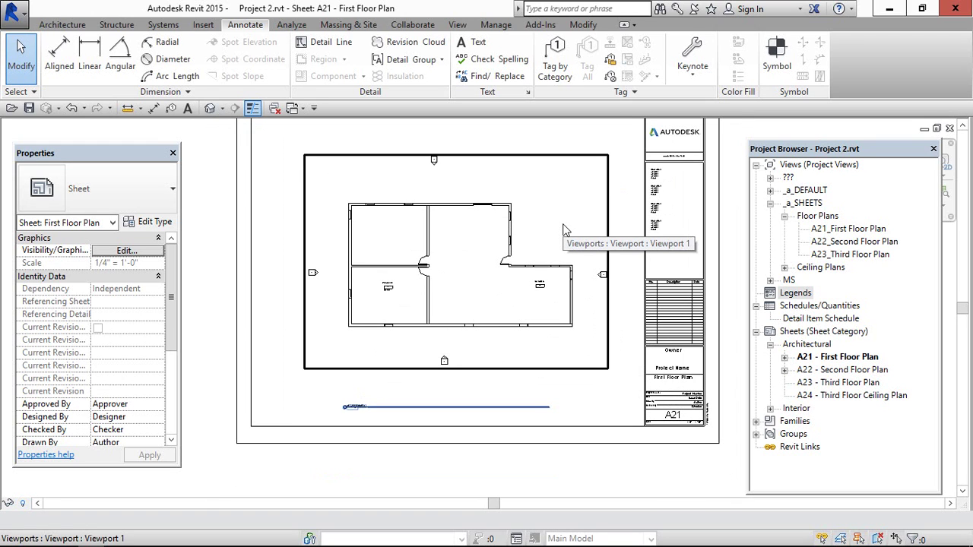
{"action": "double_click", "coordinate": [564, 229]}
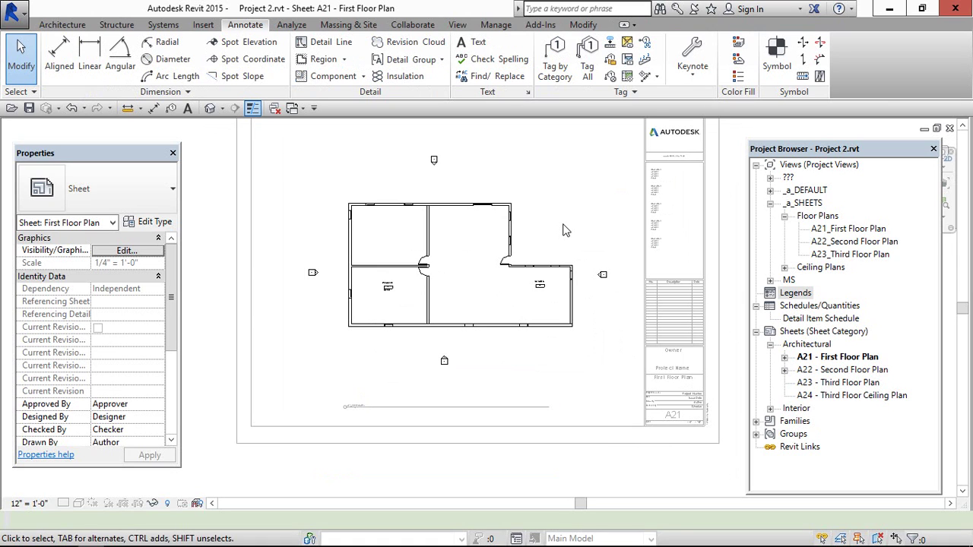
{"action": "scroll", "coordinate": [517, 251], "scroll_direction": "up", "scroll_amount": 2}
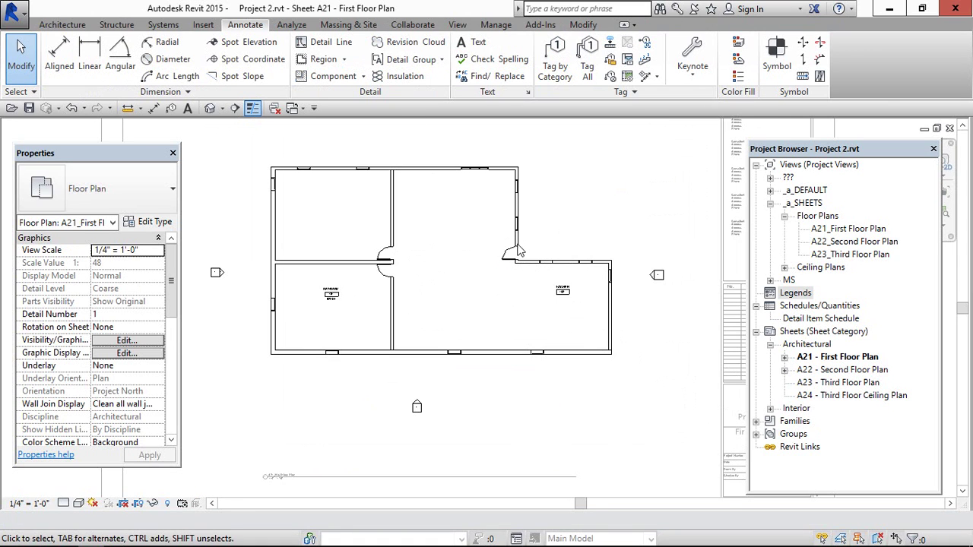
Place a user keynote with a leader on the south wall and assign it 101 CONCRETE WALL
{"action": "left_click", "coordinate": [693, 62]}
{"action": "left_click", "coordinate": [720, 157]}
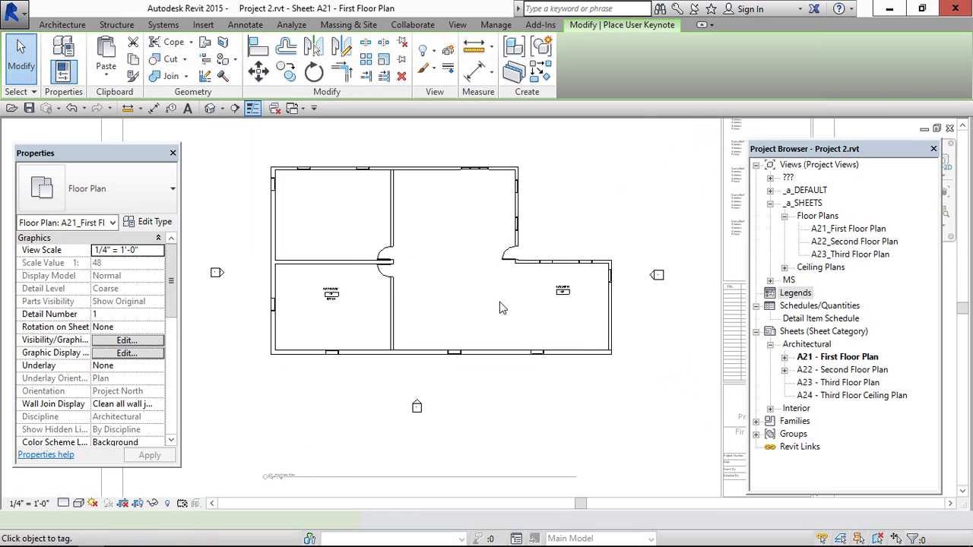
{"action": "scroll", "coordinate": [495, 372], "scroll_direction": "up", "scroll_amount": 4}
{"action": "left_click", "coordinate": [493, 333]}
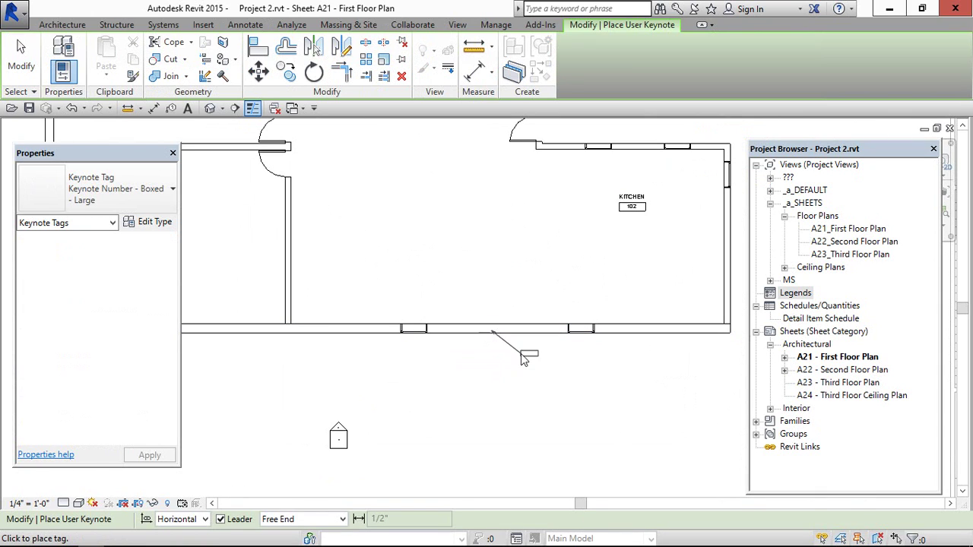
{"action": "scroll", "coordinate": [511, 361], "scroll_direction": "up", "scroll_amount": 3}
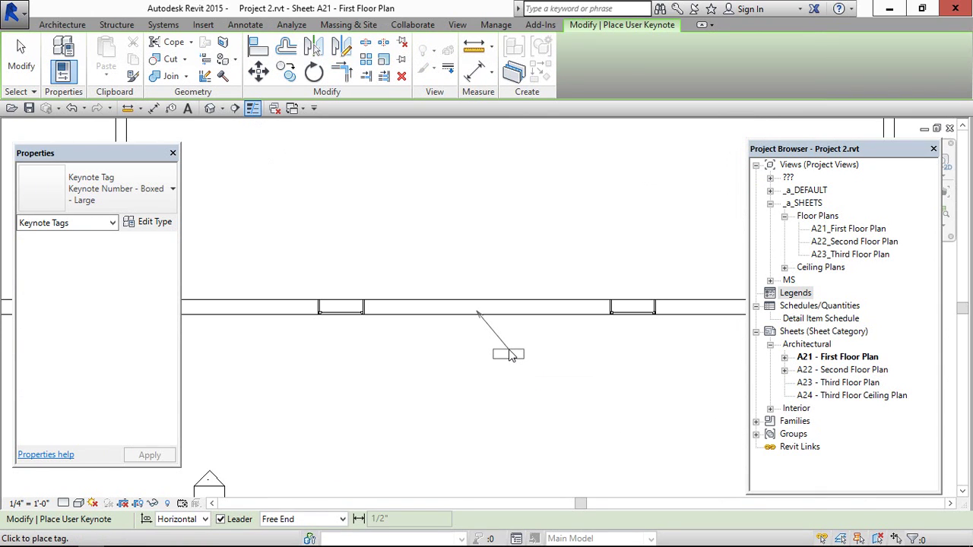
{"action": "left_click", "coordinate": [508, 348]}
{"action": "left_click", "coordinate": [528, 353]}
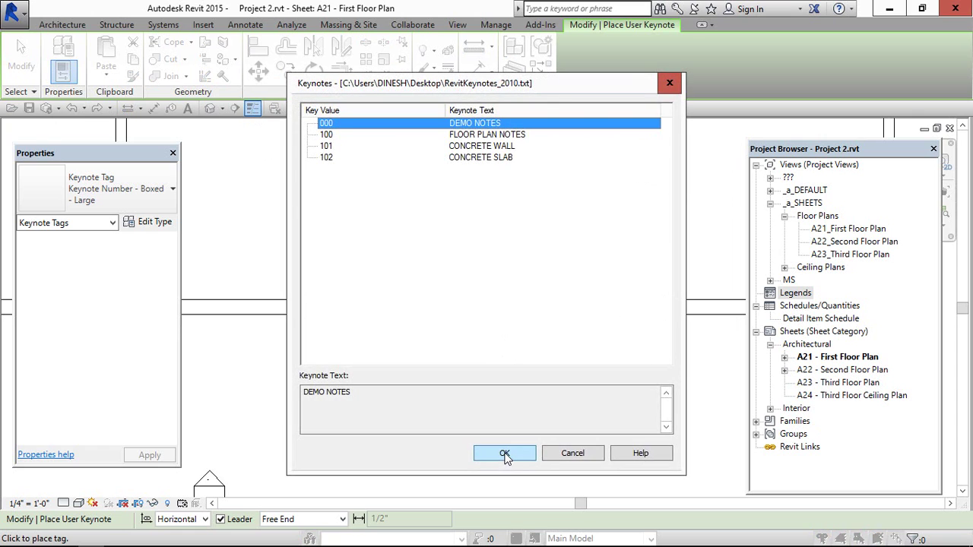
{"action": "left_click", "coordinate": [329, 147]}
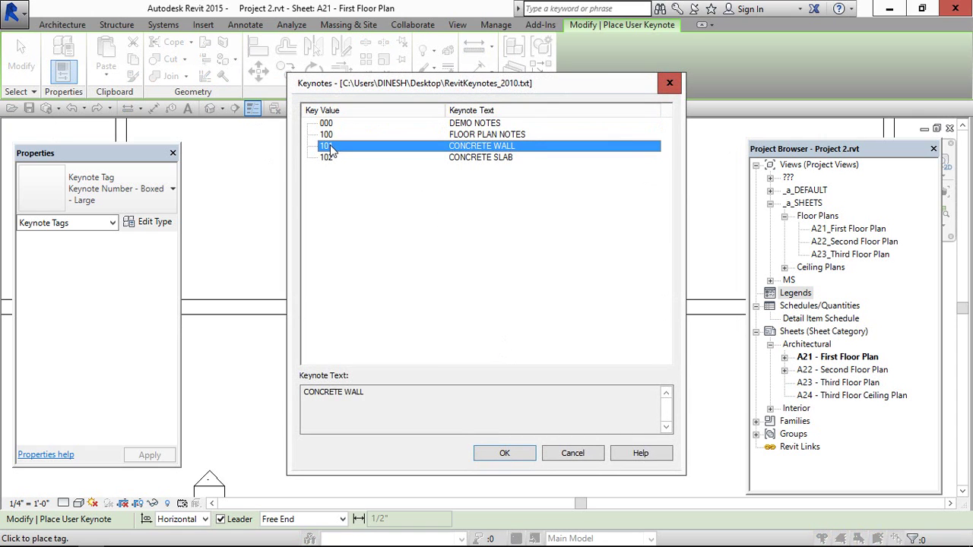
{"action": "left_click", "coordinate": [505, 455]}
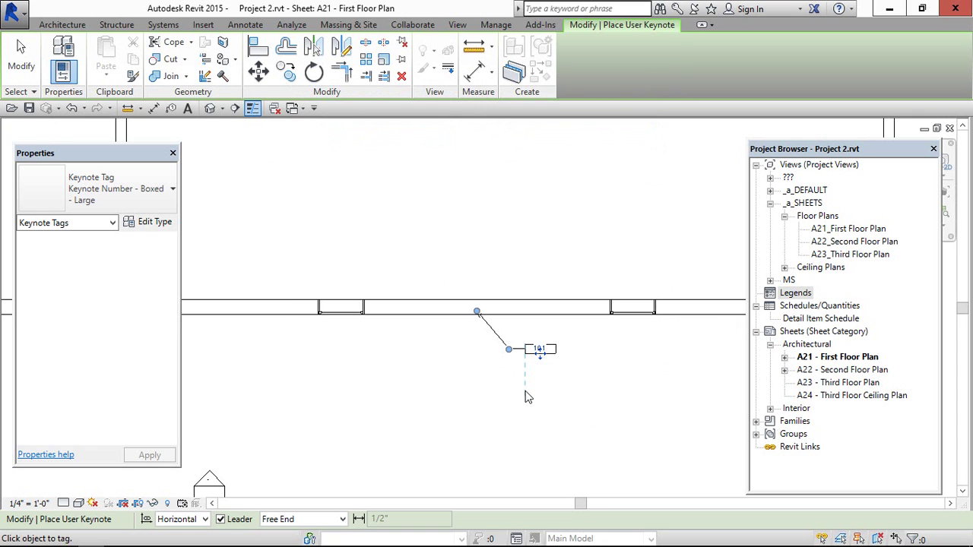
{"action": "key", "text": "Escape"}
{"action": "key", "text": "Escape"}
Zoom out and deactivate the floor plan viewport to resume sheet-level editing of A21
{"action": "scroll", "coordinate": [457, 361], "scroll_direction": "down", "scroll_amount": 2}
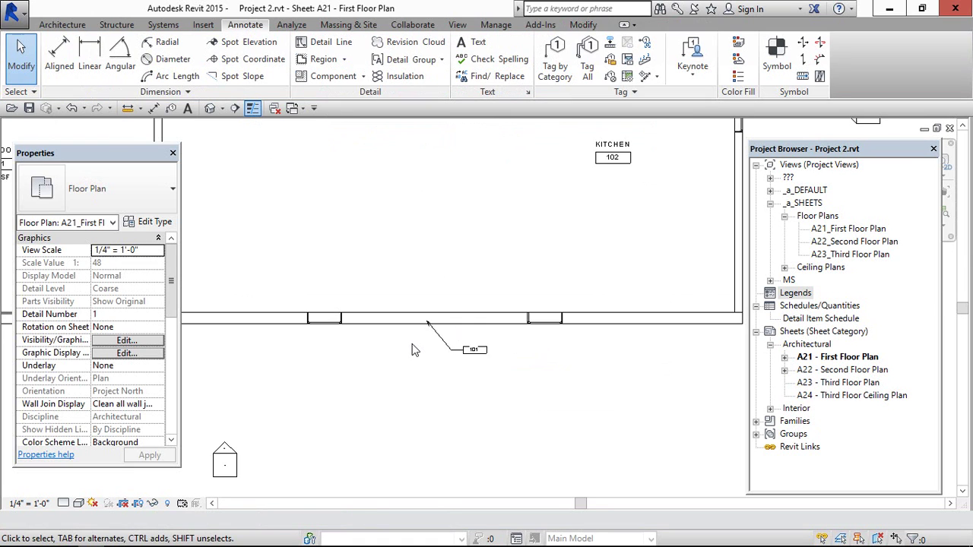
{"action": "scroll", "coordinate": [422, 349], "scroll_direction": "down", "scroll_amount": 4}
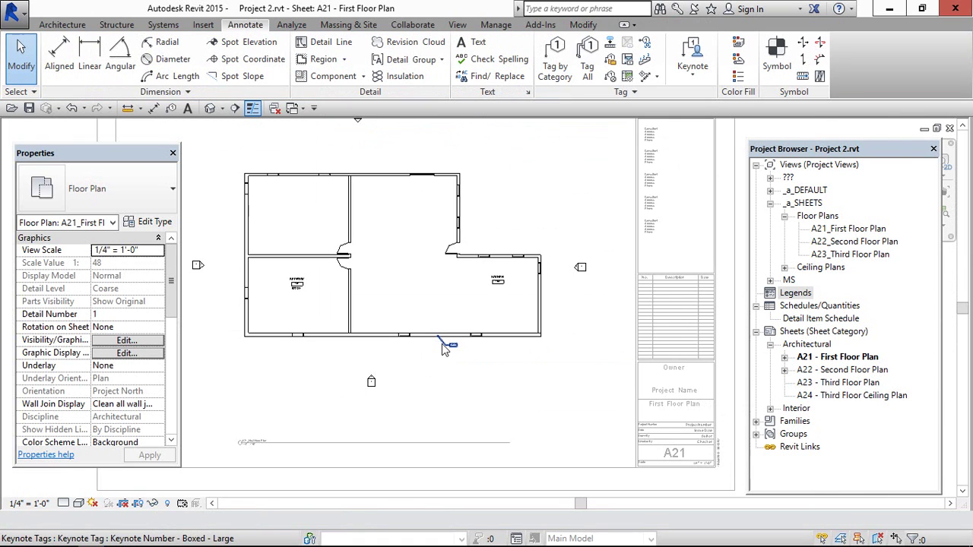
{"action": "scroll", "coordinate": [499, 400], "scroll_direction": "down", "scroll_amount": 1}
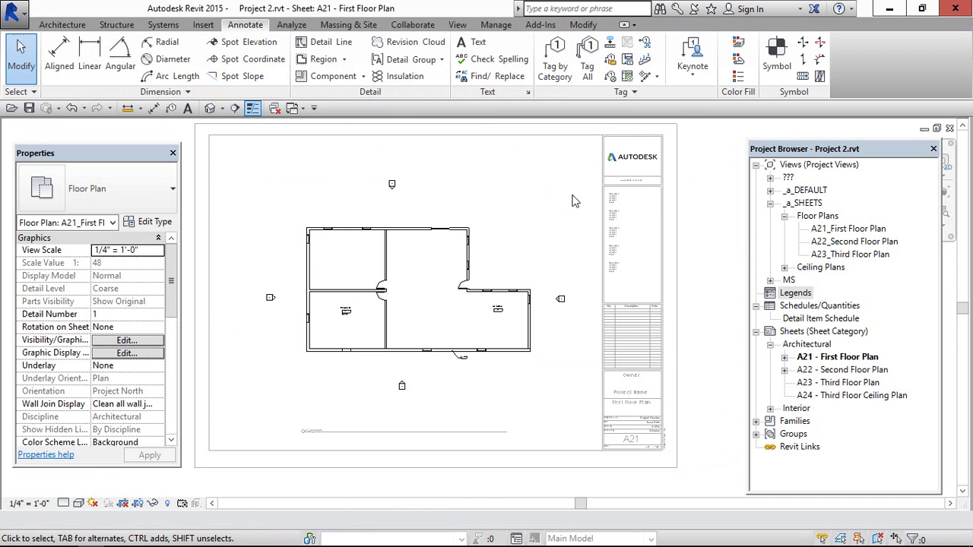
{"action": "double_click", "coordinate": [694, 216]}
{"action": "scroll", "coordinate": [441, 328], "scroll_direction": "up", "scroll_amount": 2}
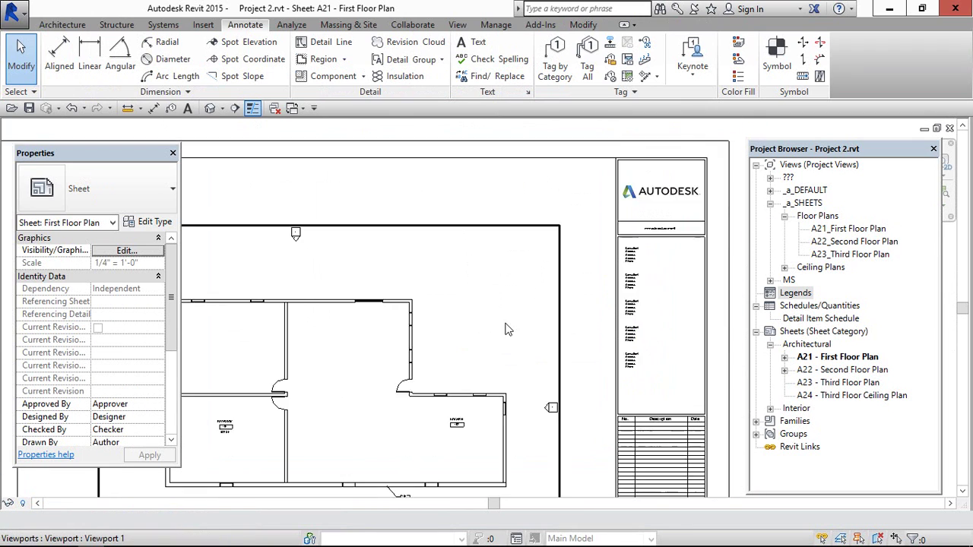
{"action": "left_click", "coordinate": [457, 25]}
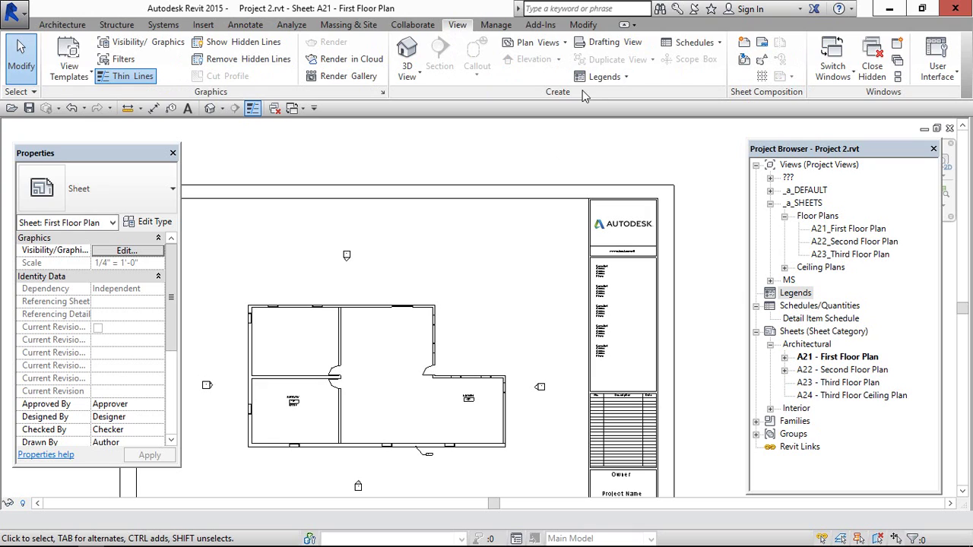
Create a keynote legend named Keynote Legend with Key Value and Keynote Text columns
{"action": "left_click", "coordinate": [606, 77]}
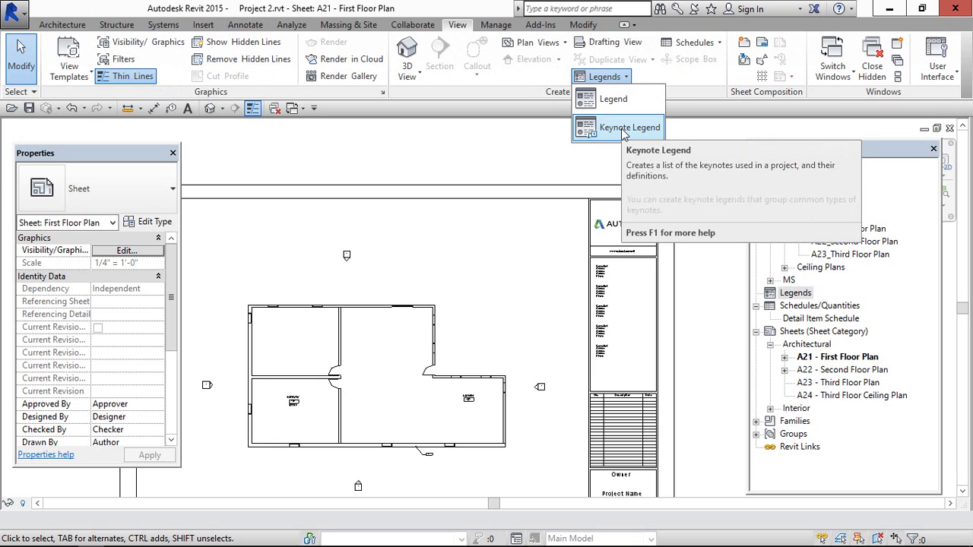
{"action": "left_click", "coordinate": [625, 128]}
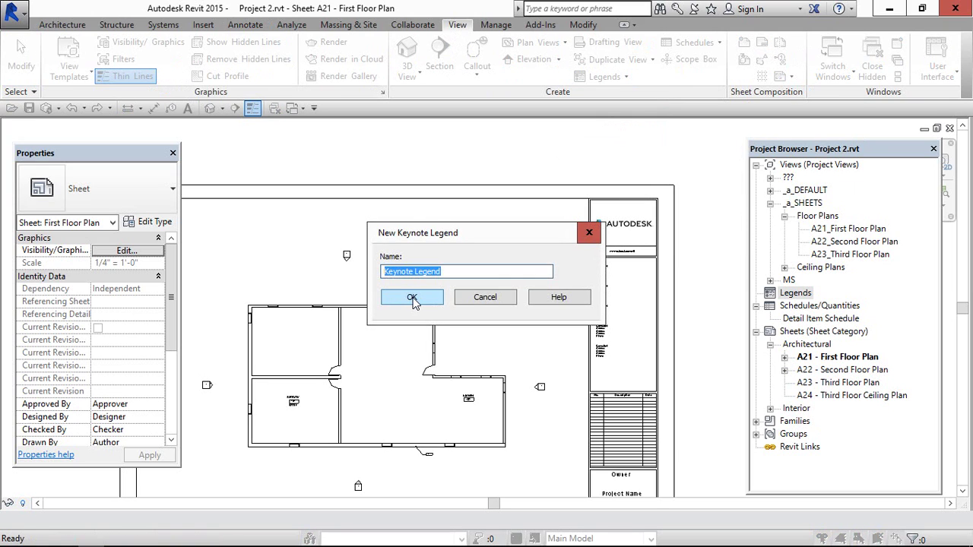
{"action": "left_click", "coordinate": [412, 298]}
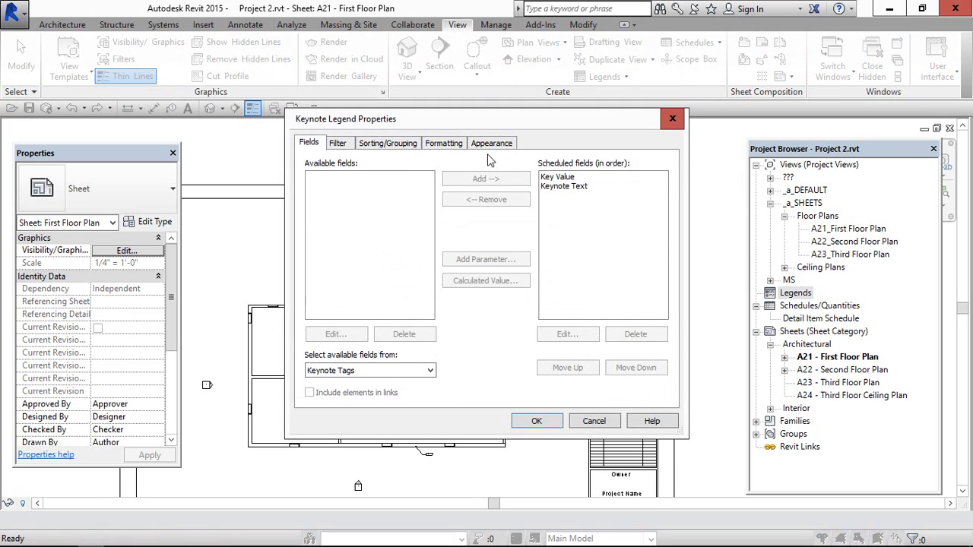
{"action": "left_click", "coordinate": [537, 423]}
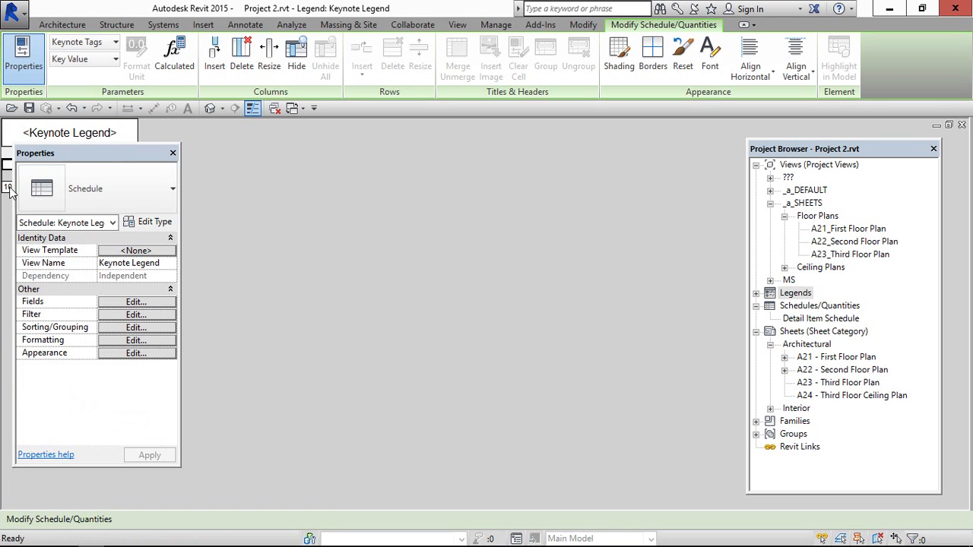
{"action": "left_click_drag", "start_coordinate": [55, 153], "coordinate": [77, 170]}
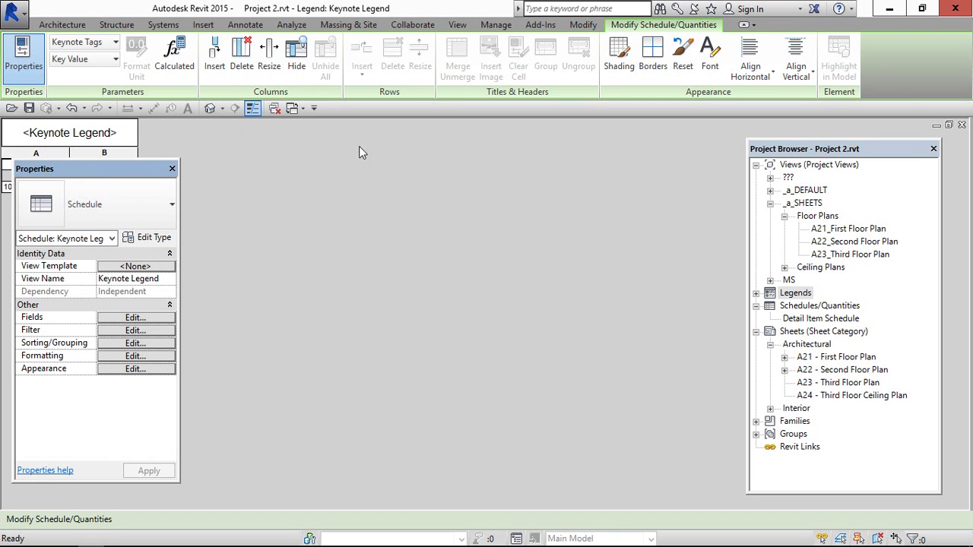
Close the legend view and select Keynote Legend under Legends in the Project Browser
{"action": "left_click", "coordinate": [963, 126]}
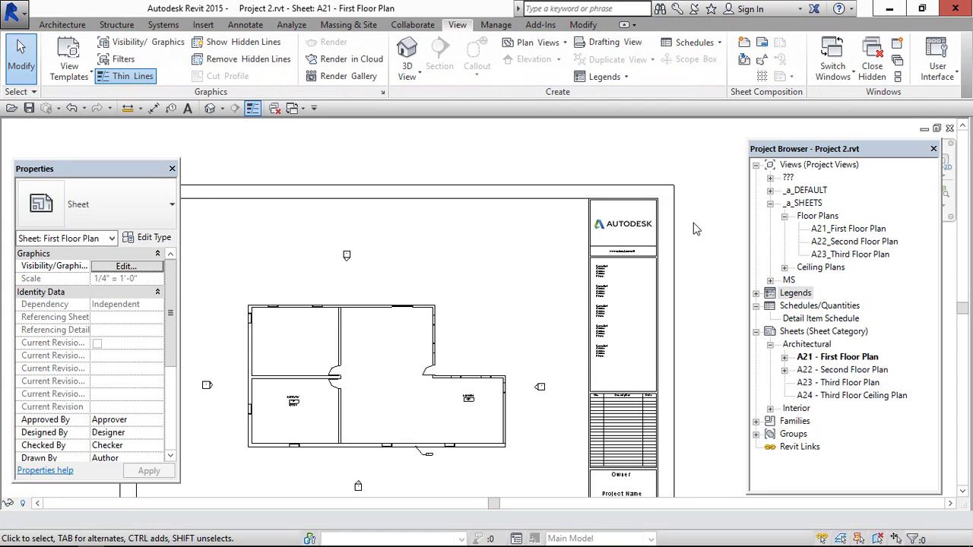
{"action": "scroll", "coordinate": [613, 273], "scroll_direction": "up", "scroll_amount": 2}
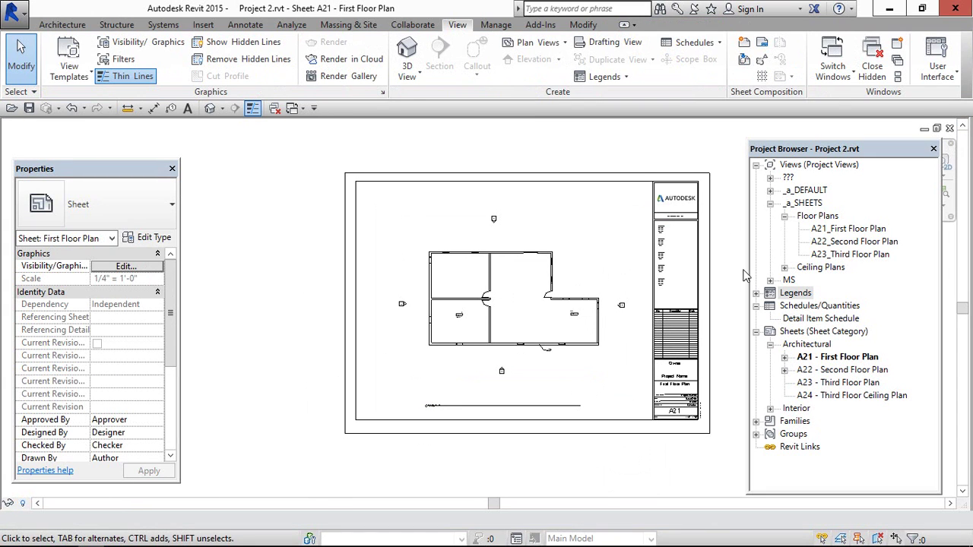
{"action": "double_click", "coordinate": [776, 293]}
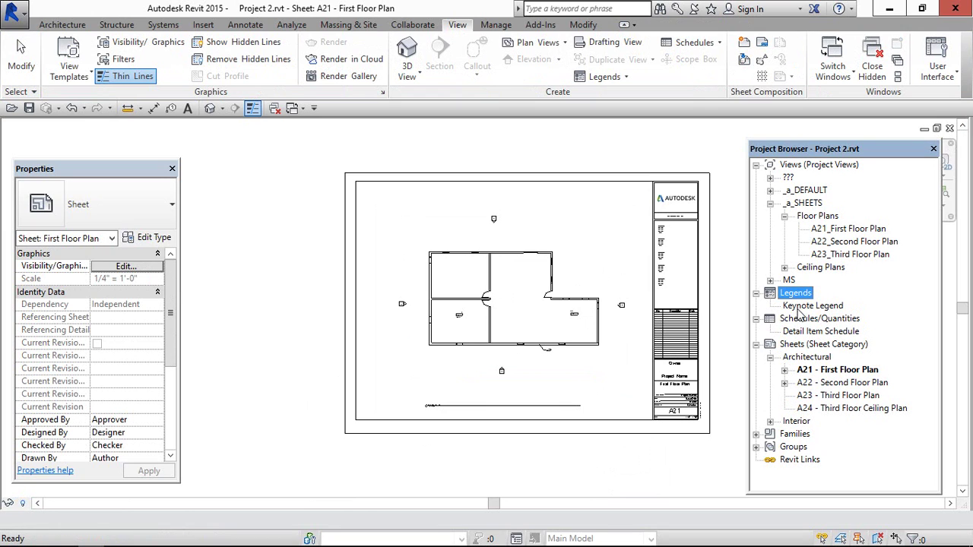
{"action": "left_click", "coordinate": [800, 307]}
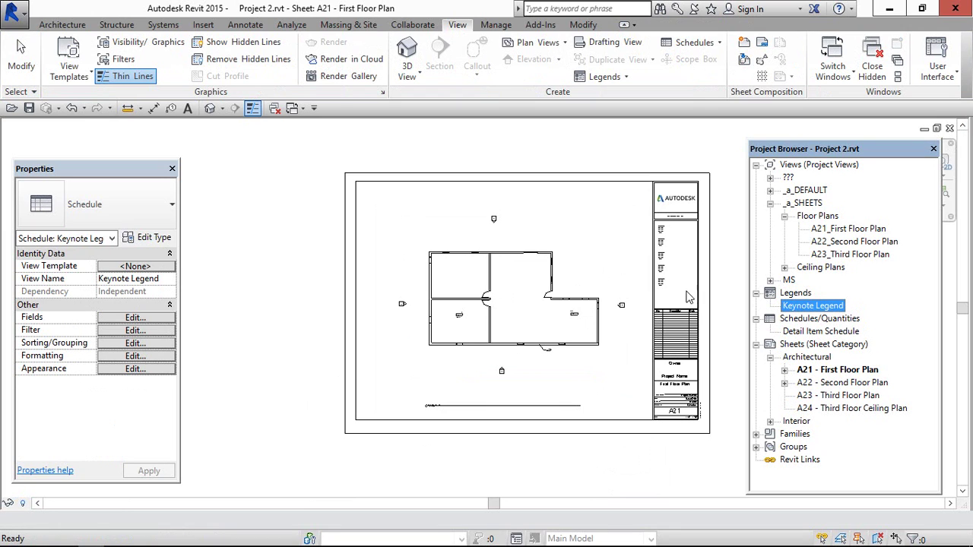
Place the Keynote Legend on sheet A21 near the top of the title block
{"action": "left_click", "coordinate": [620, 255]}
{"action": "scroll", "coordinate": [515, 282], "scroll_direction": "up", "scroll_amount": 2}
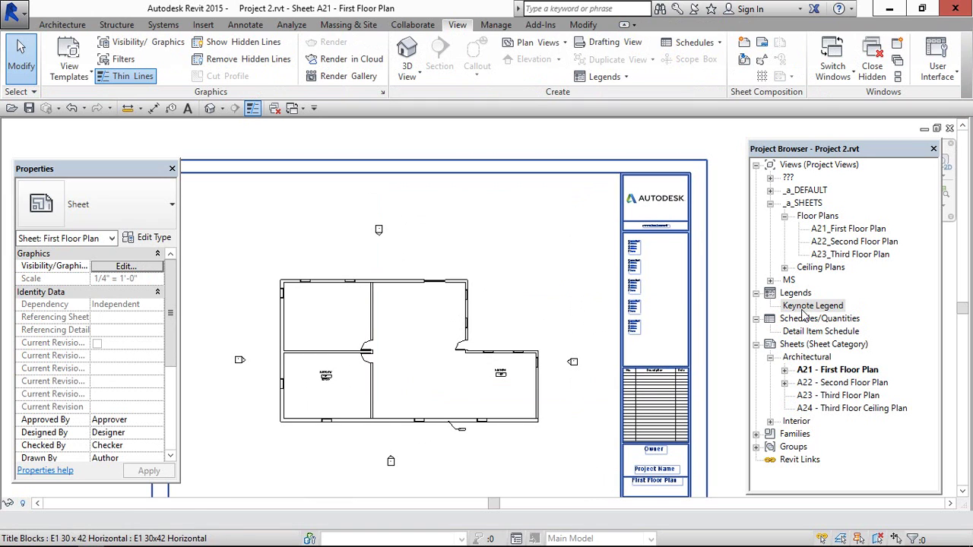
{"action": "left_click_drag", "start_coordinate": [804, 314], "coordinate": [579, 215]}
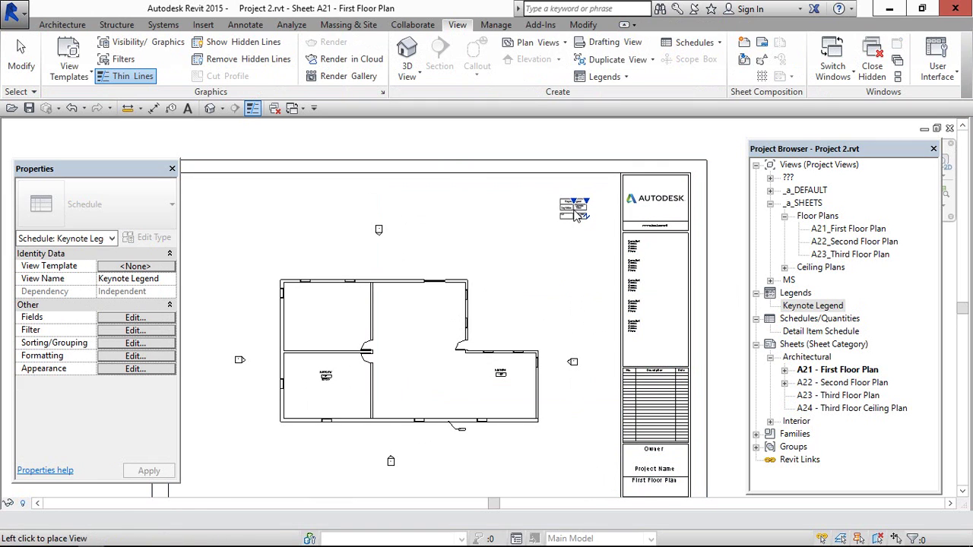
{"action": "left_click", "coordinate": [578, 214]}
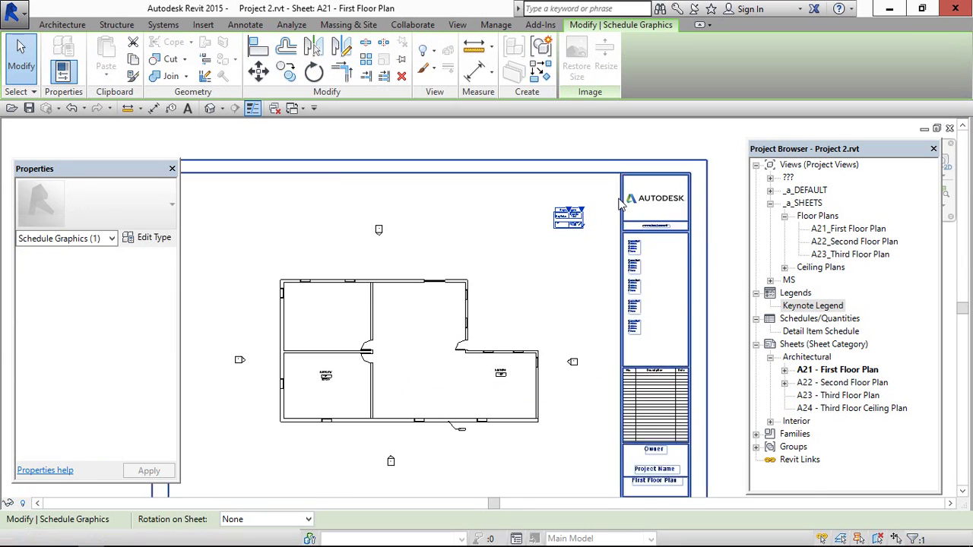
{"action": "scroll", "coordinate": [601, 202], "scroll_direction": "up", "scroll_amount": 5}
Widen the legend's Keynote Text column, then deselect the legend
{"action": "left_click_drag", "start_coordinate": [510, 239], "coordinate": [641, 239]}
{"action": "left_click", "coordinate": [676, 241]}
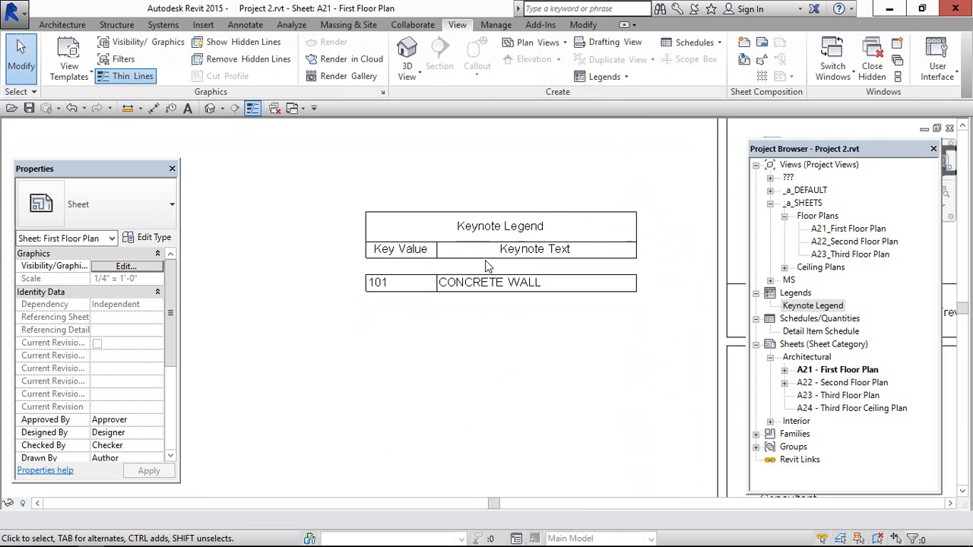
{"action": "scroll", "coordinate": [455, 286], "scroll_direction": "down", "scroll_amount": 2}
{"action": "scroll", "coordinate": [455, 286], "scroll_direction": "down", "scroll_amount": 3}
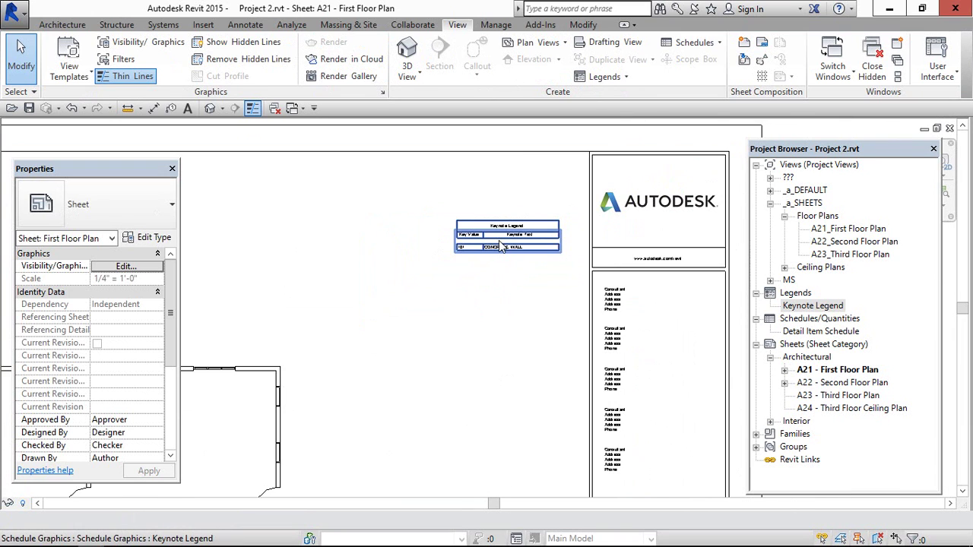
{"action": "scroll", "coordinate": [500, 245], "scroll_direction": "down", "scroll_amount": 3}
Activate the first floor plan viewport on the sheet for editing
{"action": "scroll", "coordinate": [362, 392], "scroll_direction": "up", "scroll_amount": 2}
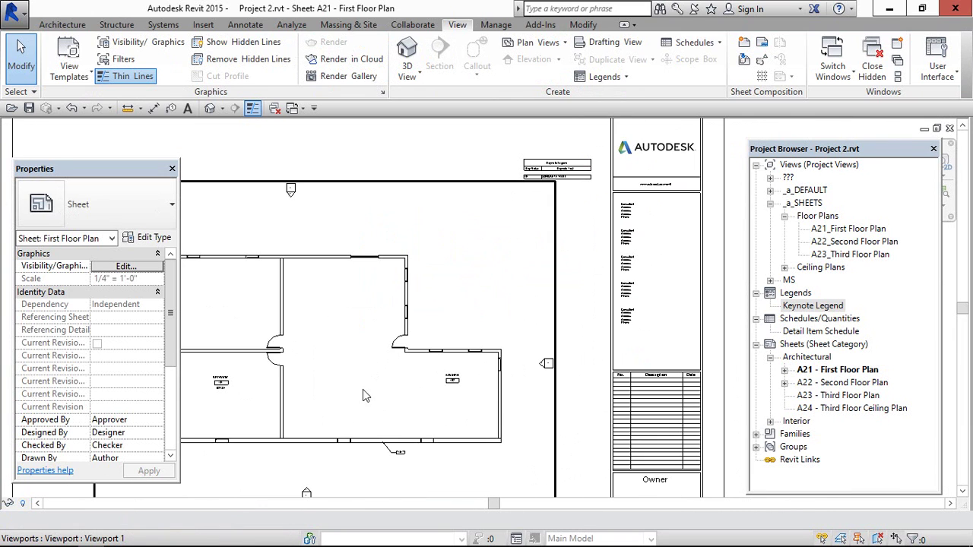
{"action": "scroll", "coordinate": [559, 186], "scroll_direction": "up", "scroll_amount": 2}
{"action": "scroll", "coordinate": [555, 182], "scroll_direction": "down", "scroll_amount": 3}
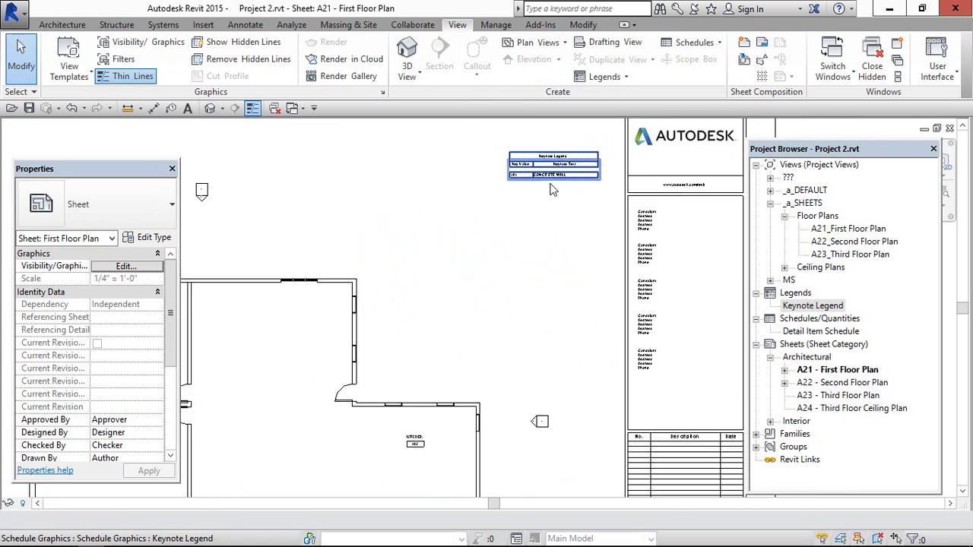
{"action": "scroll", "coordinate": [414, 352], "scroll_direction": "up", "scroll_amount": 2}
{"action": "double_click", "coordinate": [420, 333]}
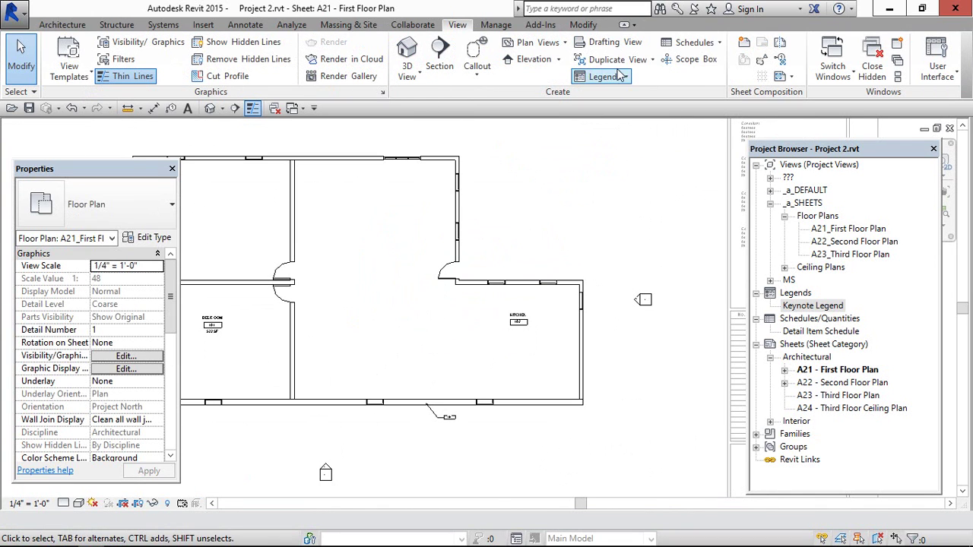
Tag the wall beside the door with user keynote 102 CONCRETE SLAB
{"action": "left_click", "coordinate": [245, 24]}
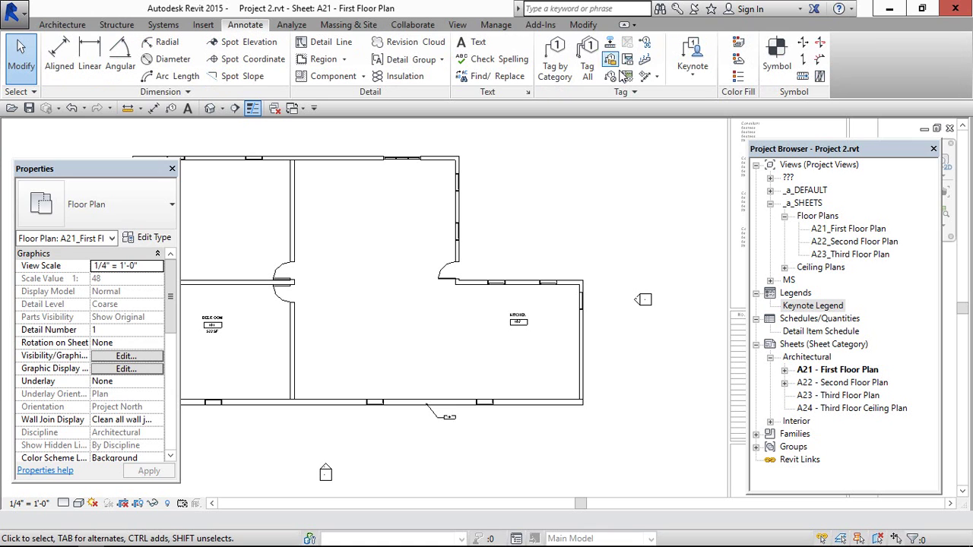
{"action": "left_click", "coordinate": [679, 88]}
{"action": "left_click", "coordinate": [727, 158]}
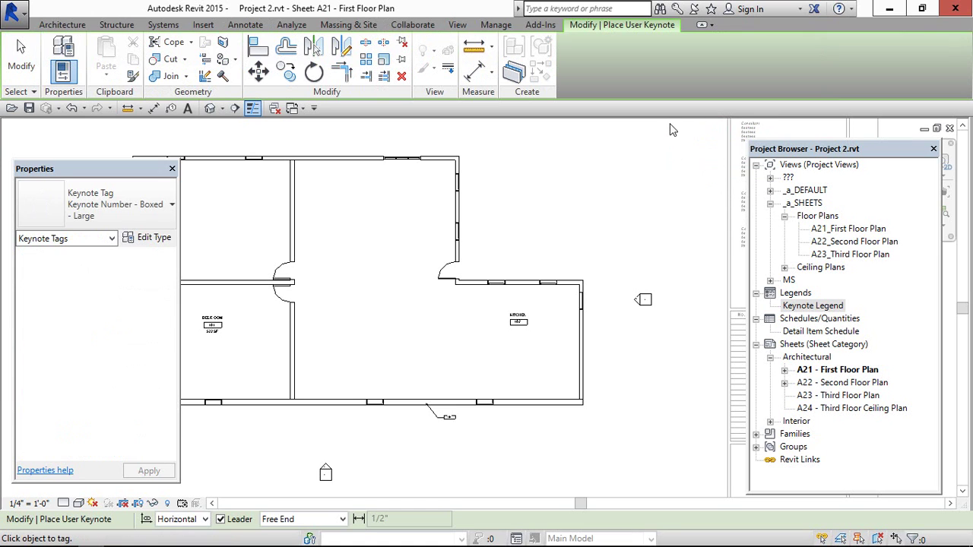
{"action": "scroll", "coordinate": [407, 346], "scroll_direction": "up", "scroll_amount": 1}
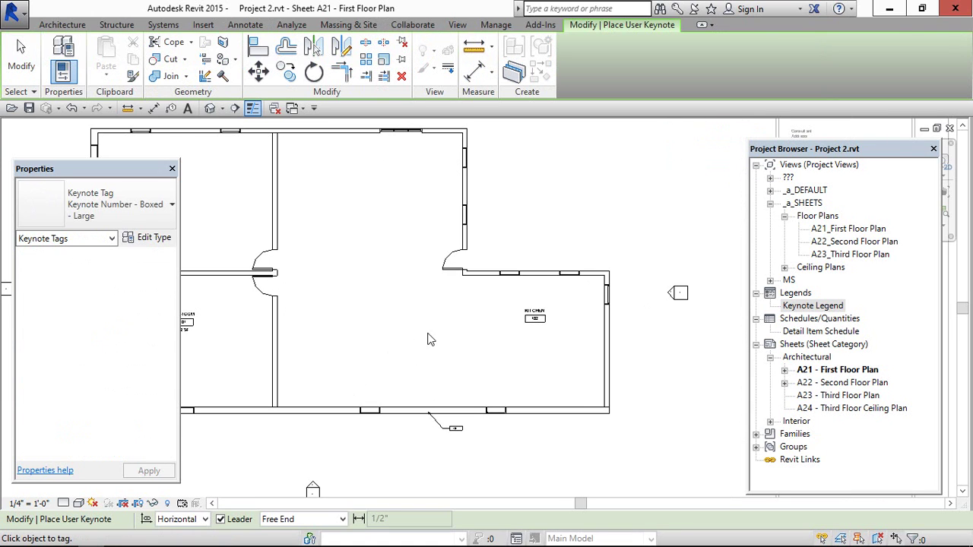
{"action": "left_click", "coordinate": [460, 232]}
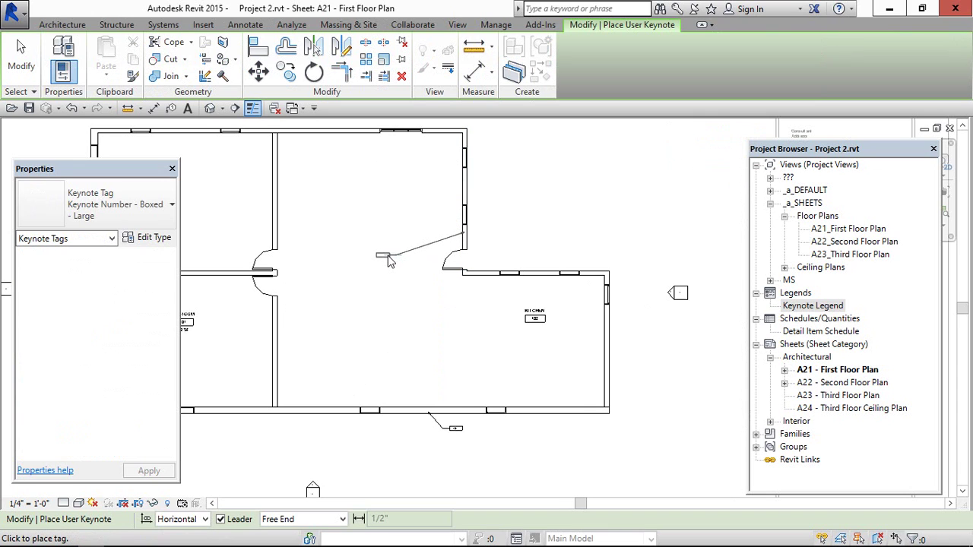
{"action": "left_click", "coordinate": [392, 260]}
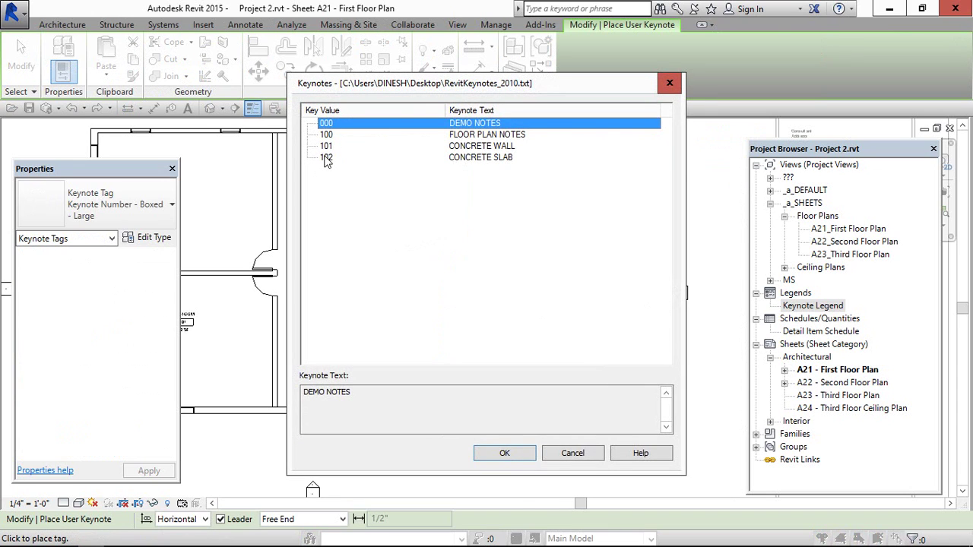
{"action": "left_click", "coordinate": [326, 158]}
{"action": "left_click", "coordinate": [505, 453]}
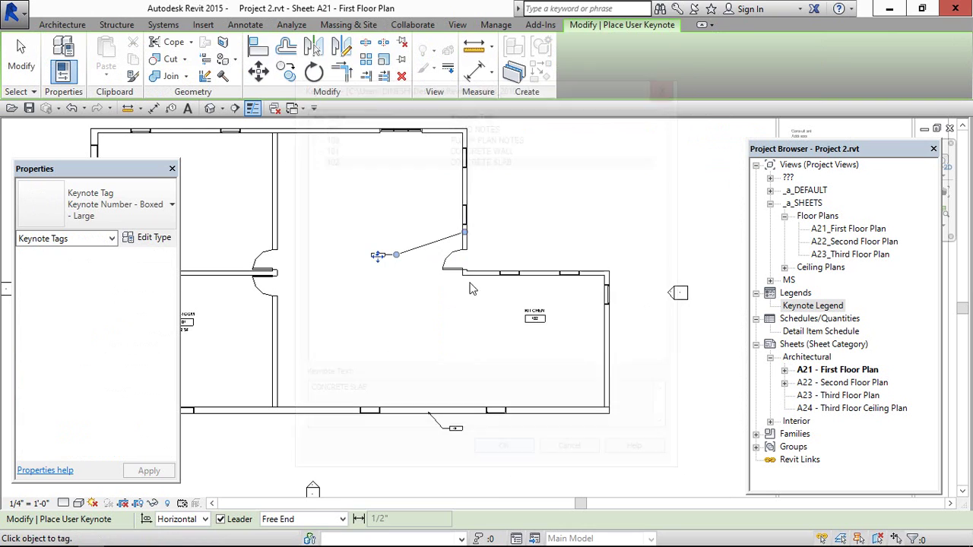
Reposition the end of the 102 keynote tag's leader
{"action": "scroll", "coordinate": [439, 250], "scroll_direction": "up", "scroll_amount": 2}
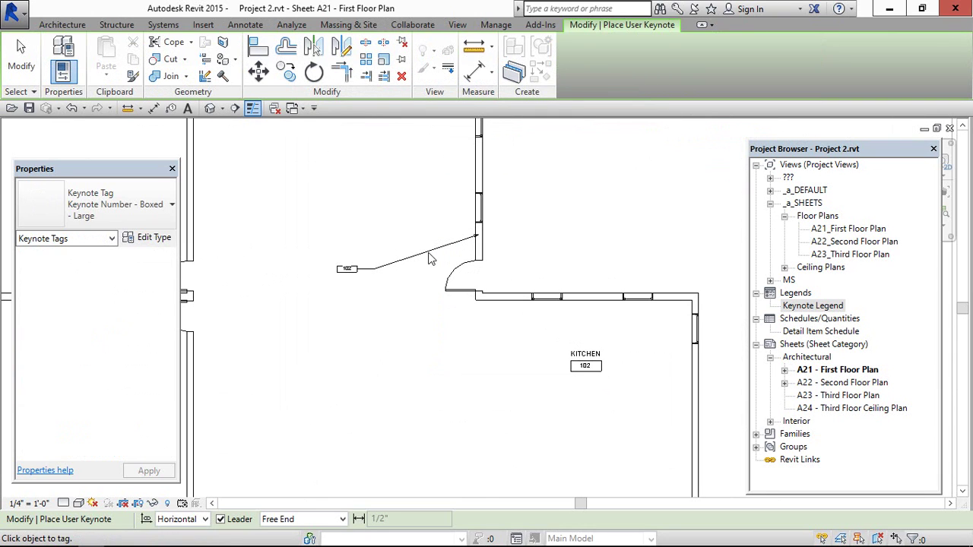
{"action": "key", "text": "Escape"}
{"action": "left_click", "coordinate": [369, 271]}
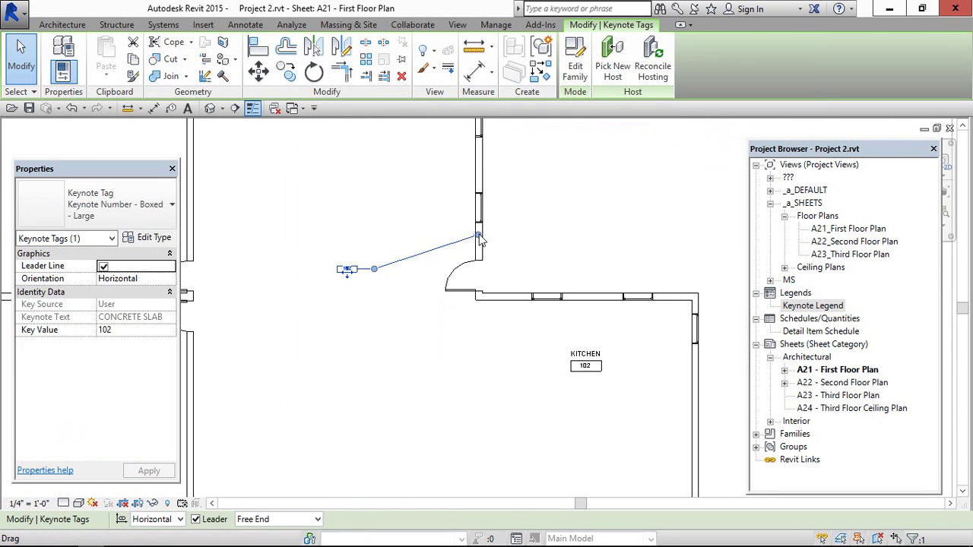
{"action": "left_click_drag", "start_coordinate": [395, 261], "coordinate": [397, 285]}
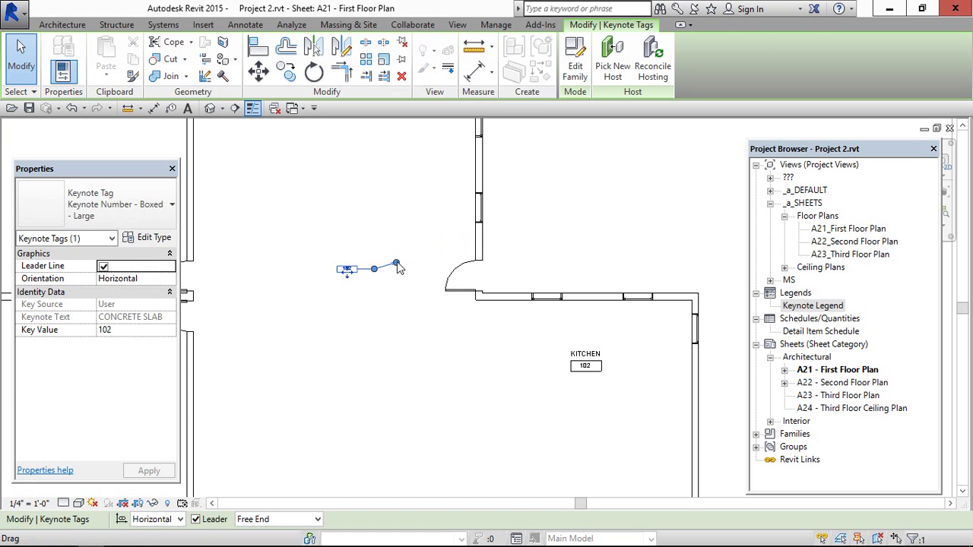
{"action": "key", "text": "Escape"}
{"action": "scroll", "coordinate": [397, 285], "scroll_direction": "down", "scroll_amount": 5}
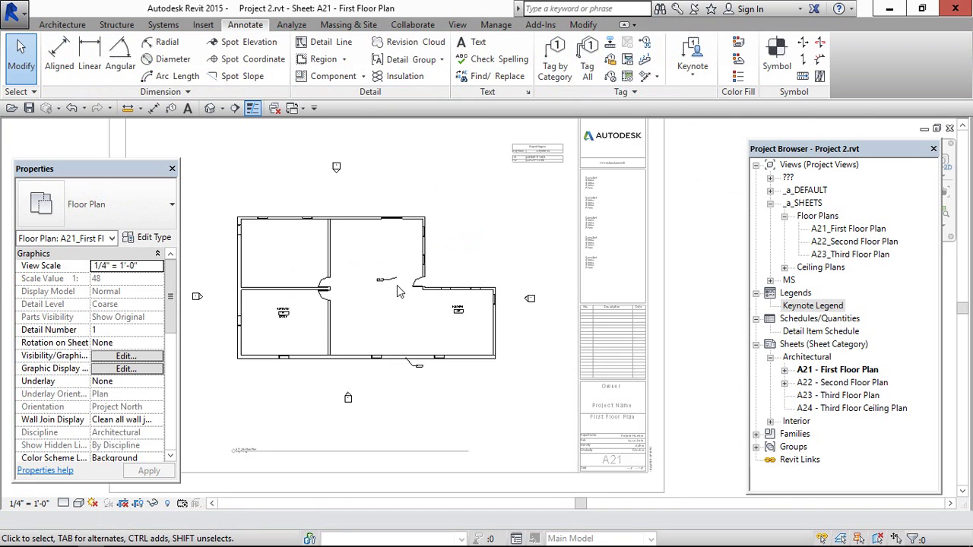
Deactivate the floor plan viewport and zoom to the legend listing 101 and 102
{"action": "left_click", "coordinate": [676, 276]}
{"action": "scroll", "coordinate": [520, 168], "scroll_direction": "up", "scroll_amount": 5}
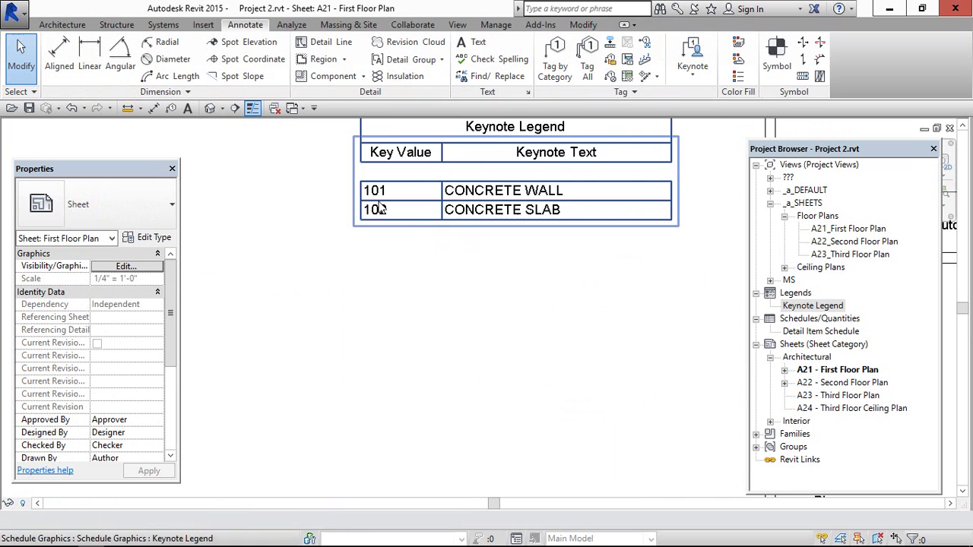
{"action": "scroll", "coordinate": [535, 225], "scroll_direction": "down", "scroll_amount": 1}
{"action": "scroll", "coordinate": [534, 219], "scroll_direction": "down", "scroll_amount": 2}
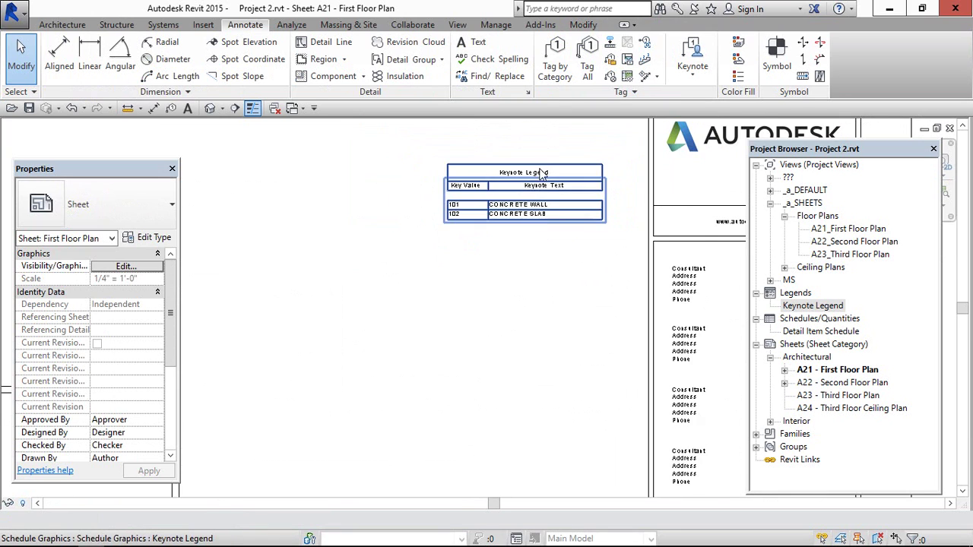
{"action": "scroll", "coordinate": [502, 228], "scroll_direction": "up", "scroll_amount": 3}
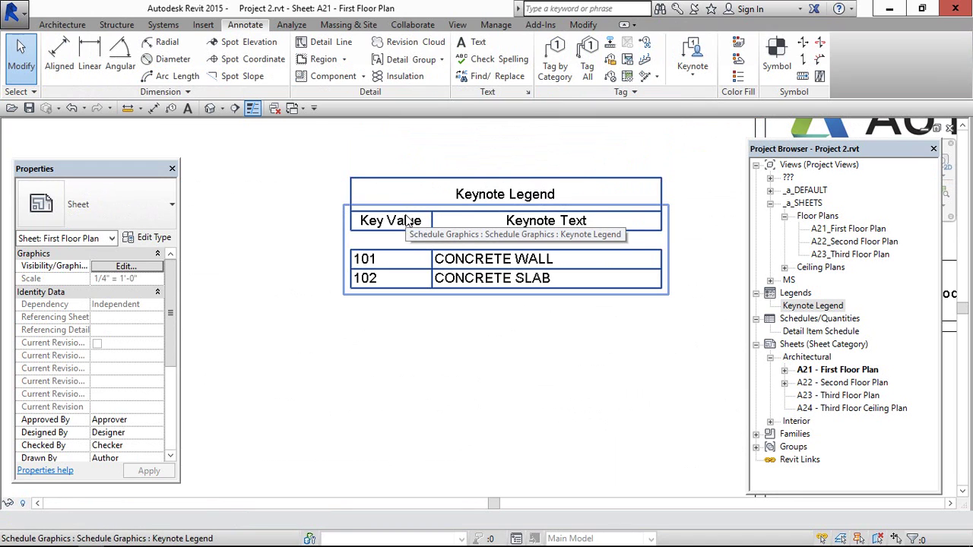
Open the Keynote Legend view and uncheck Show Headers in its Appearance settings
{"action": "double_click", "coordinate": [384, 227]}
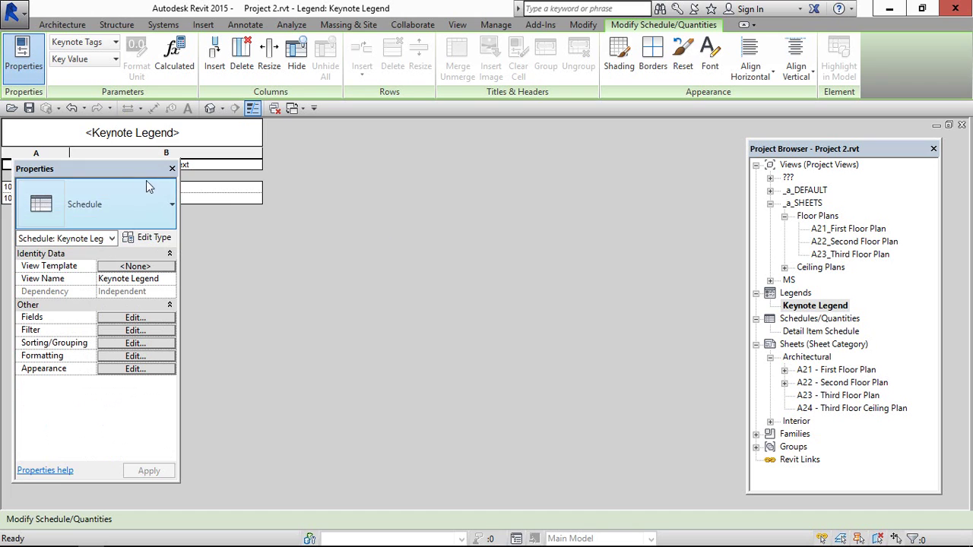
{"action": "left_click", "coordinate": [131, 372]}
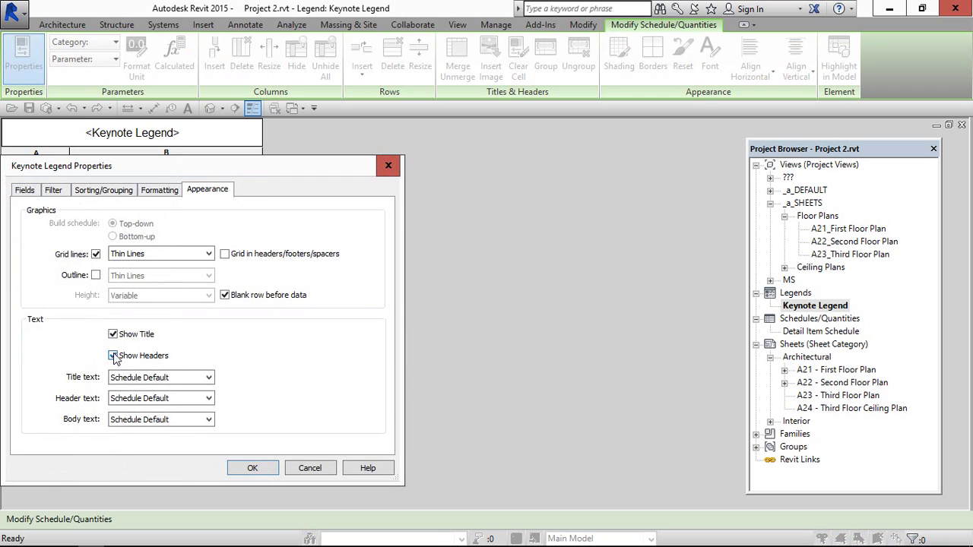
{"action": "left_click", "coordinate": [114, 356]}
{"action": "left_click", "coordinate": [251, 467]}
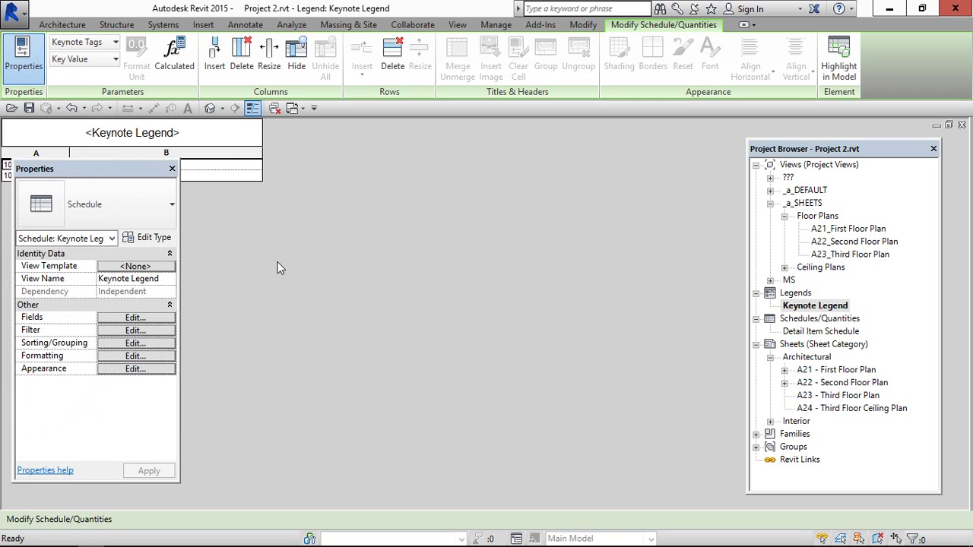
Close the legend view and zoom on sheet A21 to check the headerless legend
{"action": "left_click", "coordinate": [962, 125]}
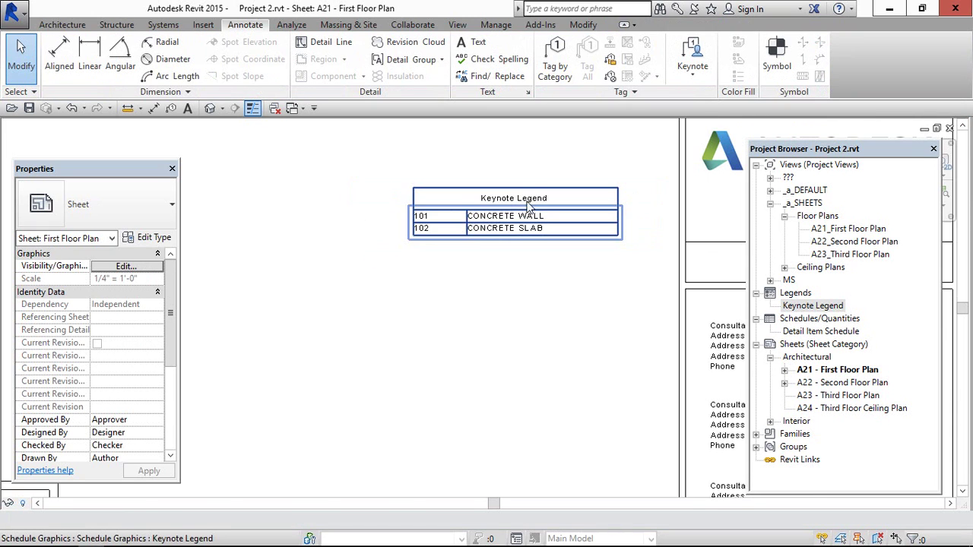
{"action": "scroll", "coordinate": [530, 205], "scroll_direction": "up", "scroll_amount": 2}
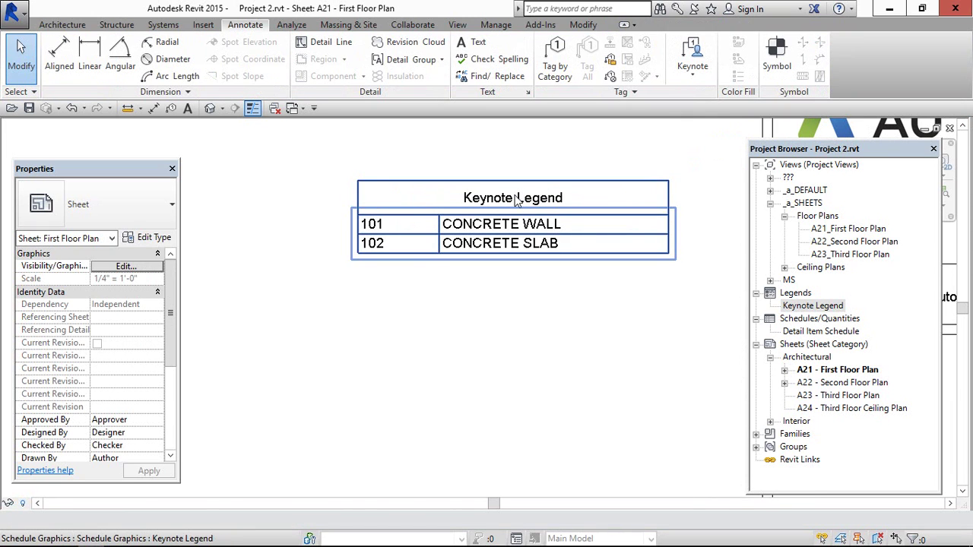
{"action": "scroll", "coordinate": [516, 199], "scroll_direction": "down", "scroll_amount": 2}
{"action": "scroll", "coordinate": [515, 199], "scroll_direction": "down", "scroll_amount": 3}
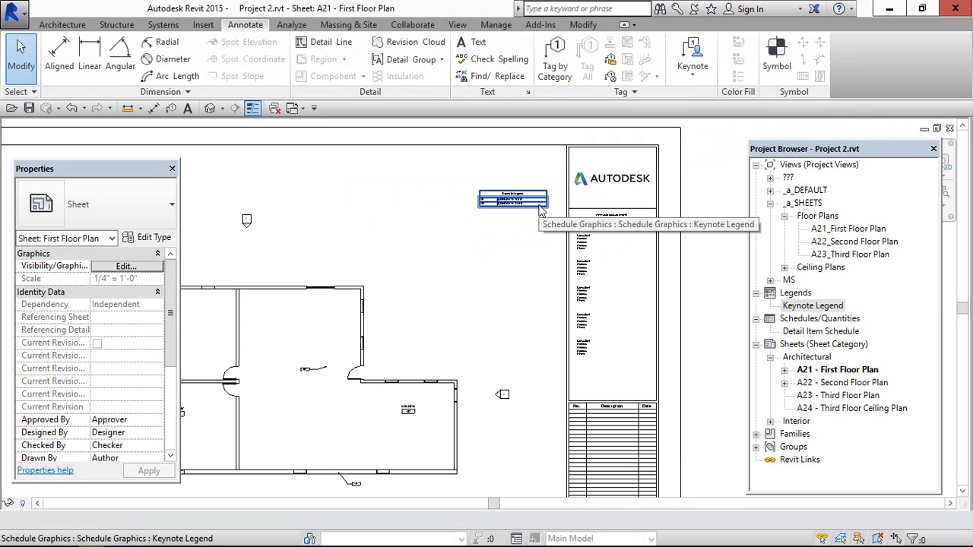
{"action": "scroll", "coordinate": [541, 210], "scroll_direction": "down", "scroll_amount": 2}
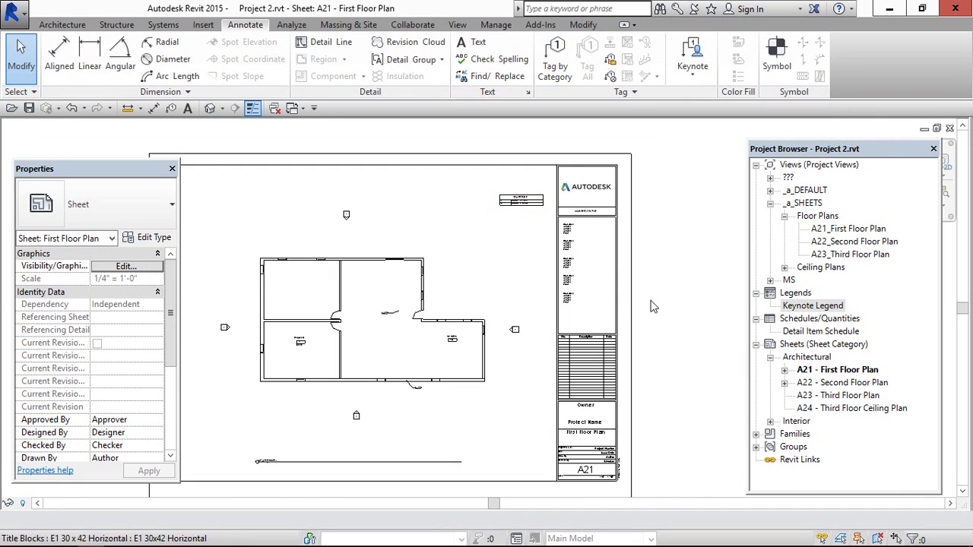